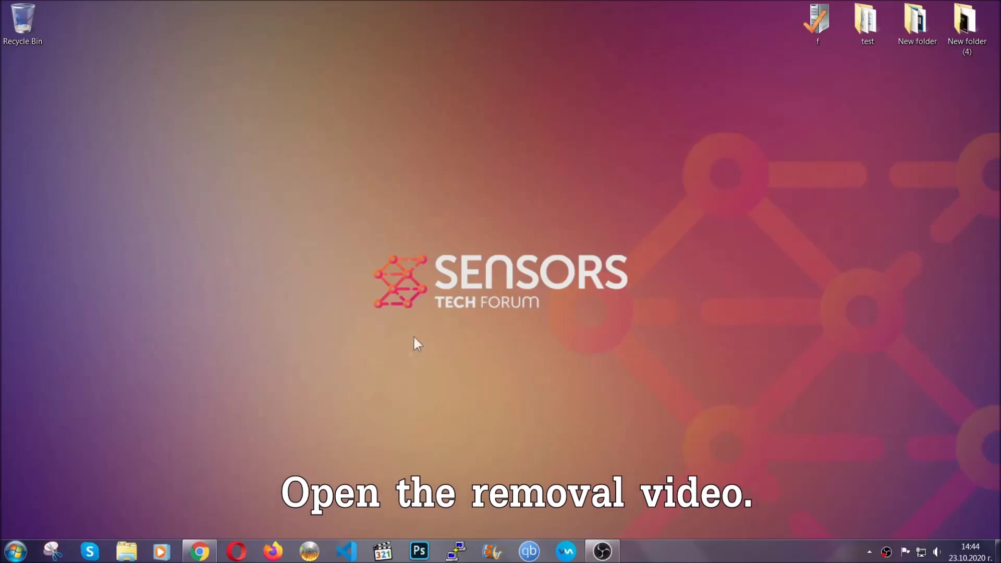
# Step: Bring up the ransomware removal video in Chrome, then launch the downloaded SpyHunter-Installer.exe
pyautogui.click(199, 552)
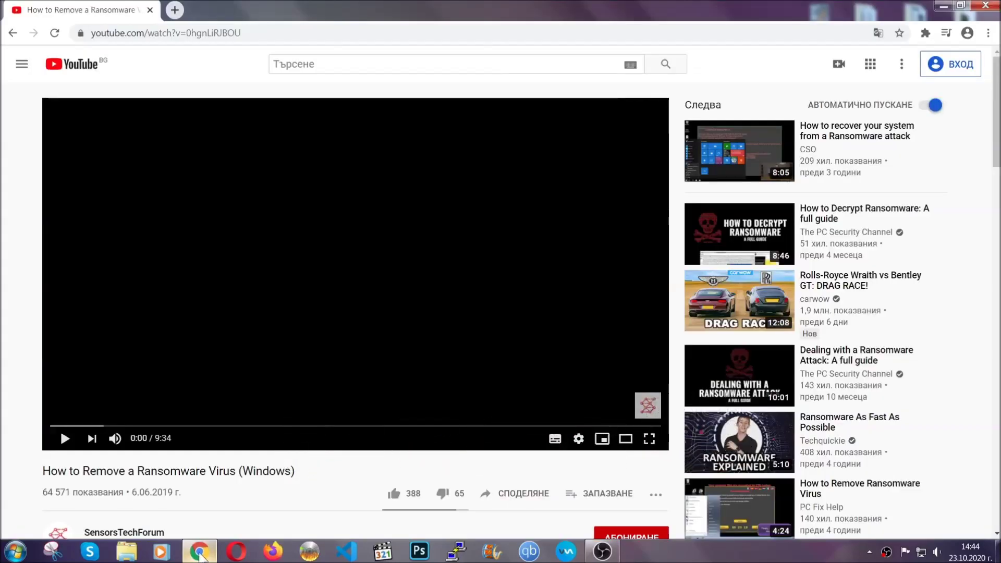
pyautogui.scroll(-3, 182, 418)
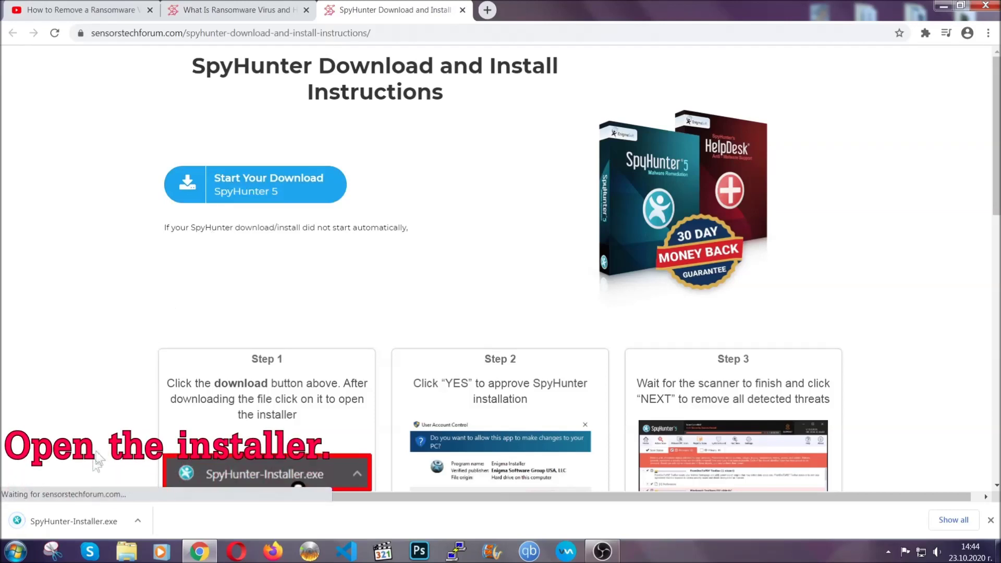
pyautogui.click(72, 523)
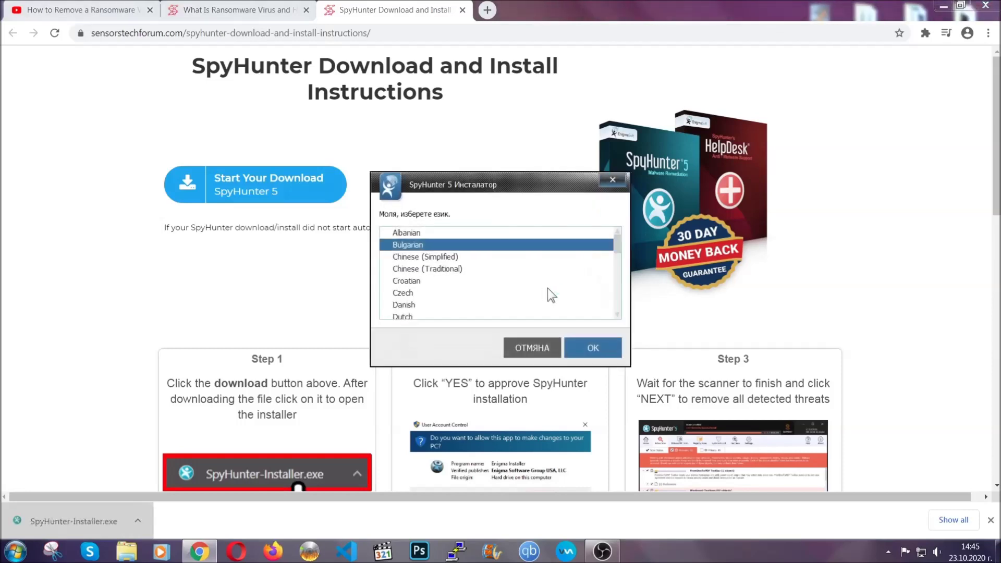
pyautogui.scroll(-2, 522, 294)
pyautogui.scroll(-2, 514, 286)
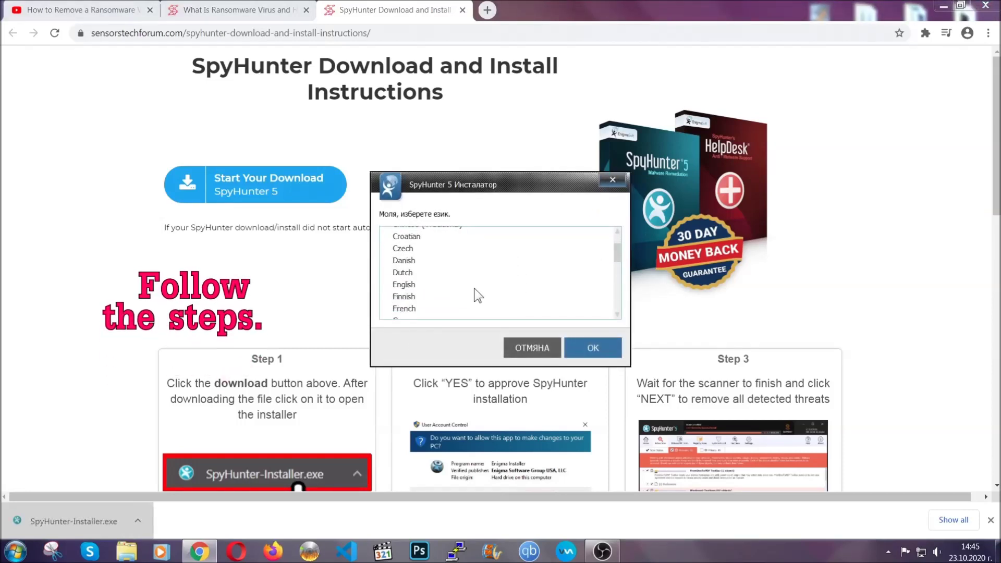
# Step: Install SpyHunter 5 in English, accepting the EULA and Privacy Policy, and finish setup
pyautogui.click(470, 285)
pyautogui.click(585, 348)
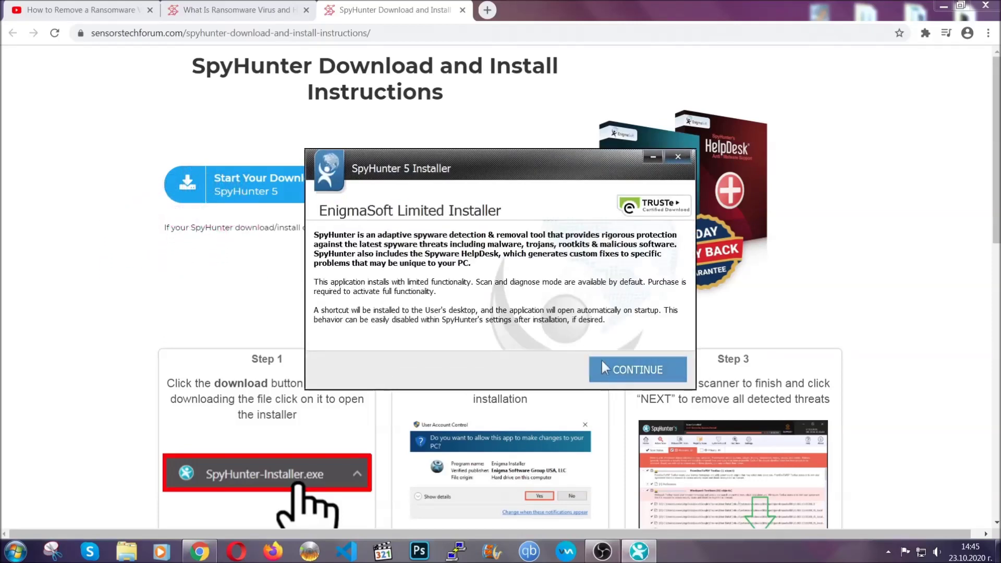
pyautogui.click(604, 366)
pyautogui.click(574, 338)
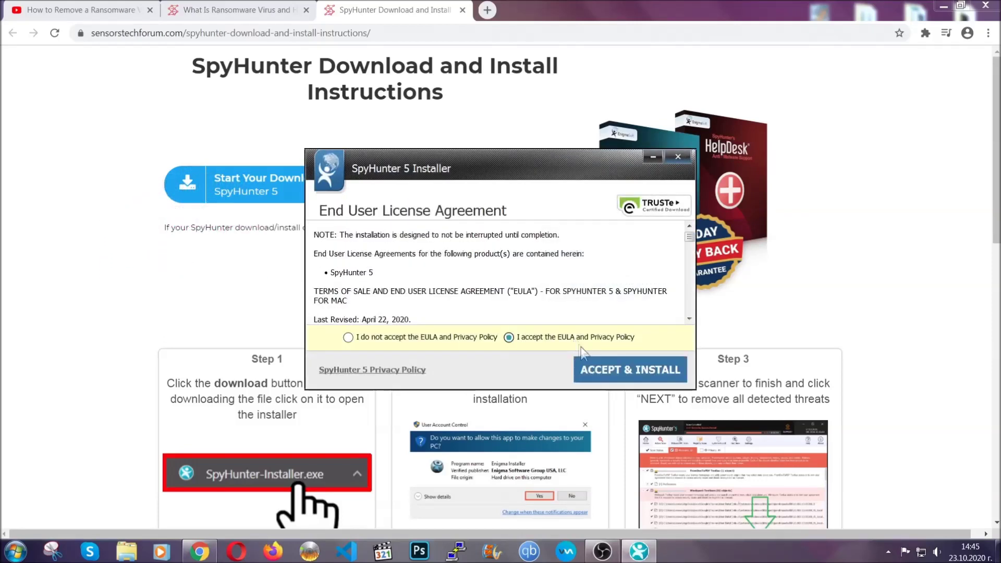
pyautogui.click(597, 370)
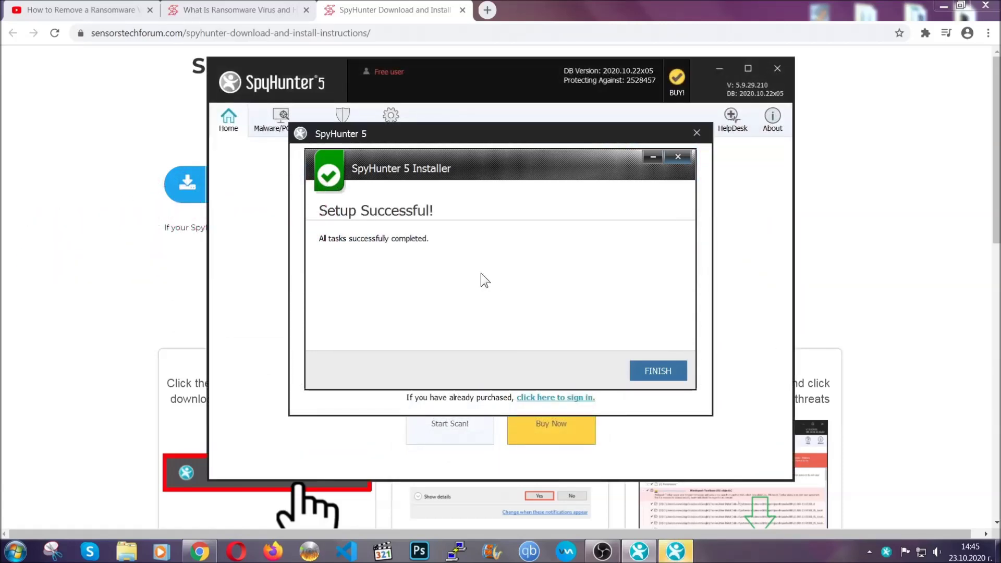
pyautogui.click(640, 373)
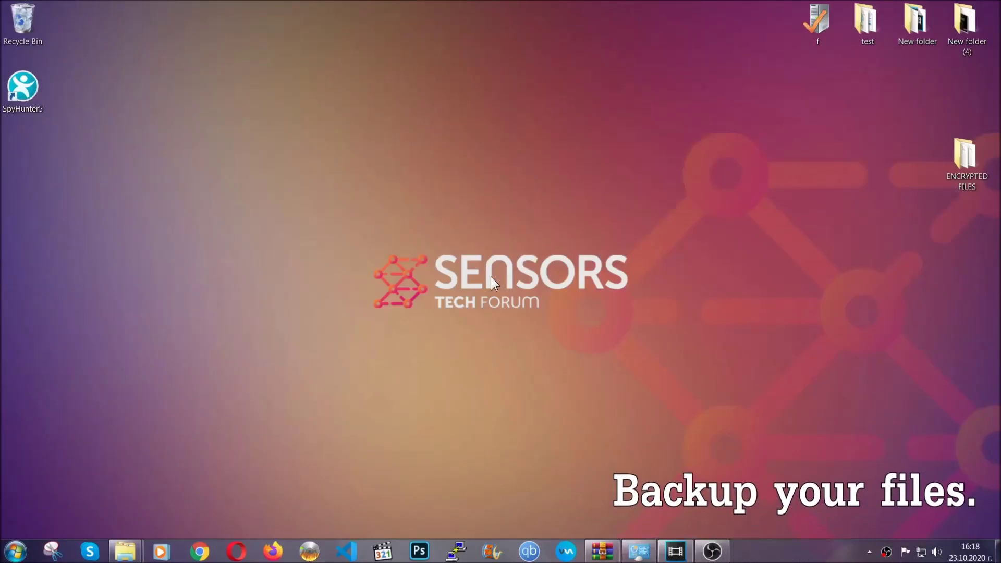
# Step: Copy the six encrypted .efji files from the ENCRYPTED FILES folder
pyautogui.doubleClick(960, 161)
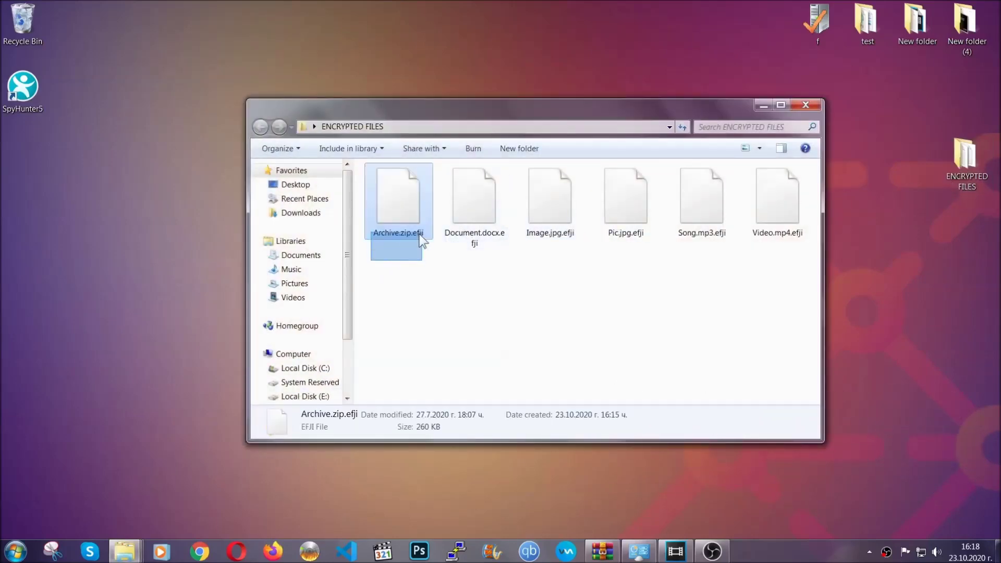
pyautogui.moveTo(421, 241); pyautogui.dragTo(781, 185)
pyautogui.rightClick(782, 185)
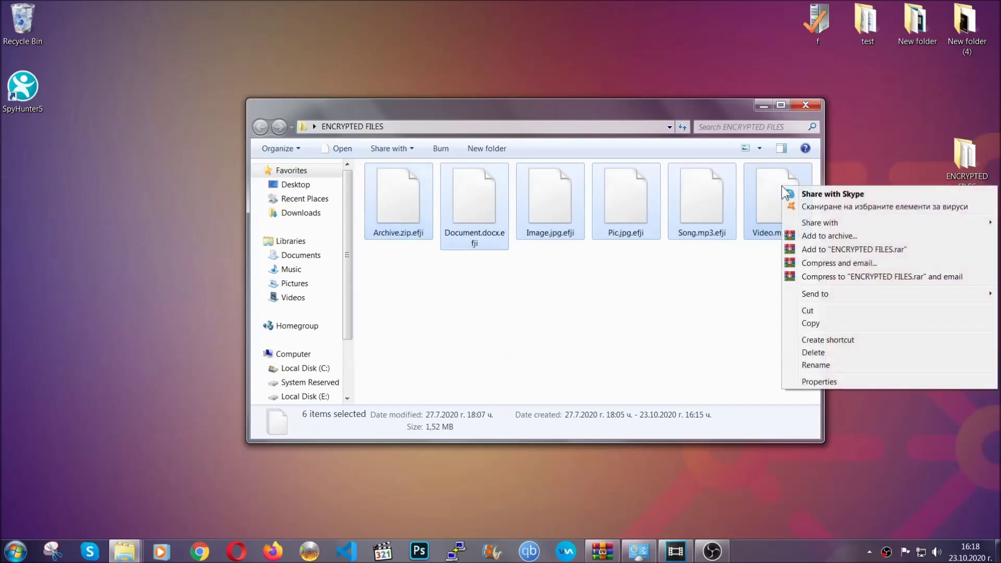
pyautogui.click(810, 324)
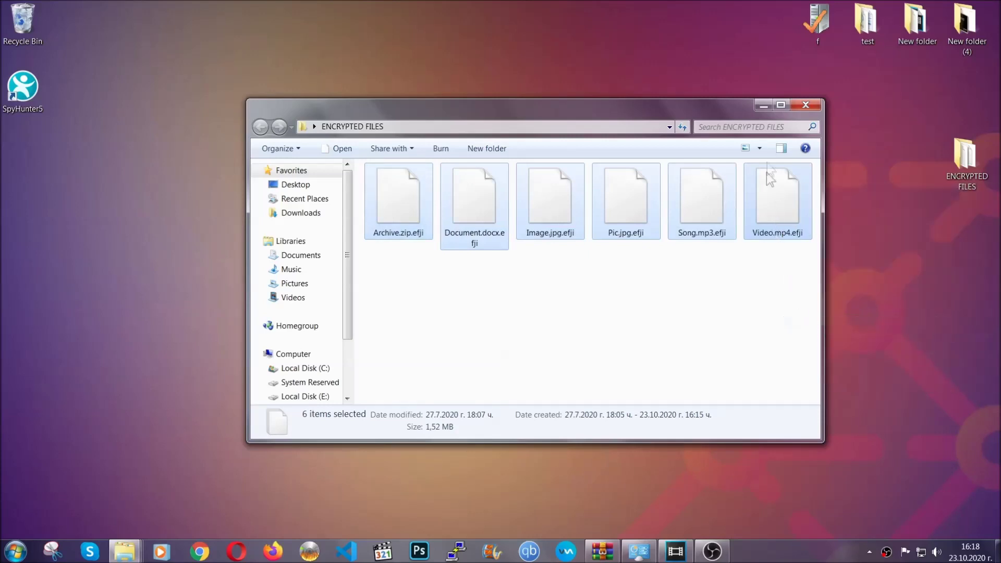
pyautogui.click(764, 105)
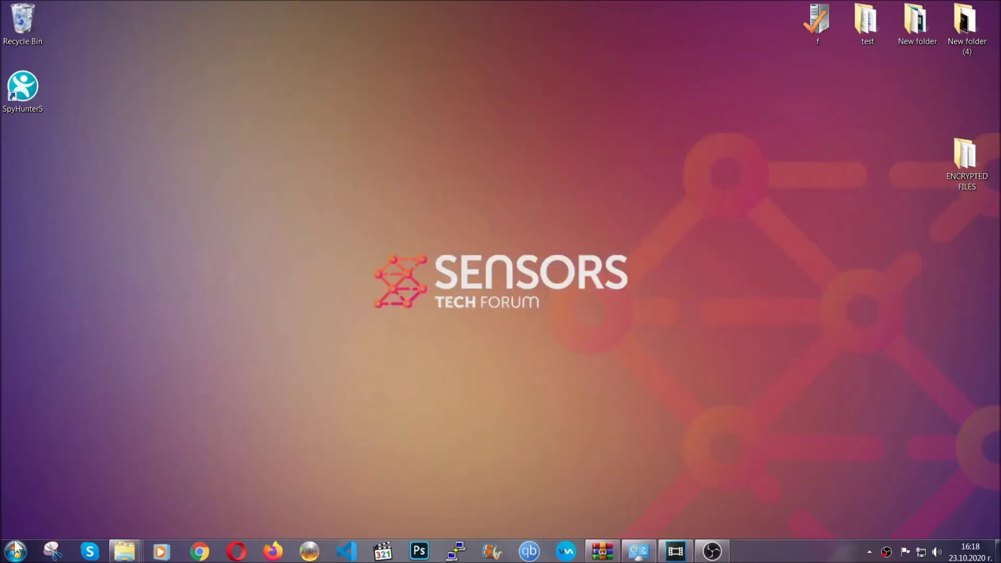
# Step: Paste the six files onto FLASH DRIVE (H:) and close its window
pyautogui.click(16, 552)
pyautogui.click(191, 393)
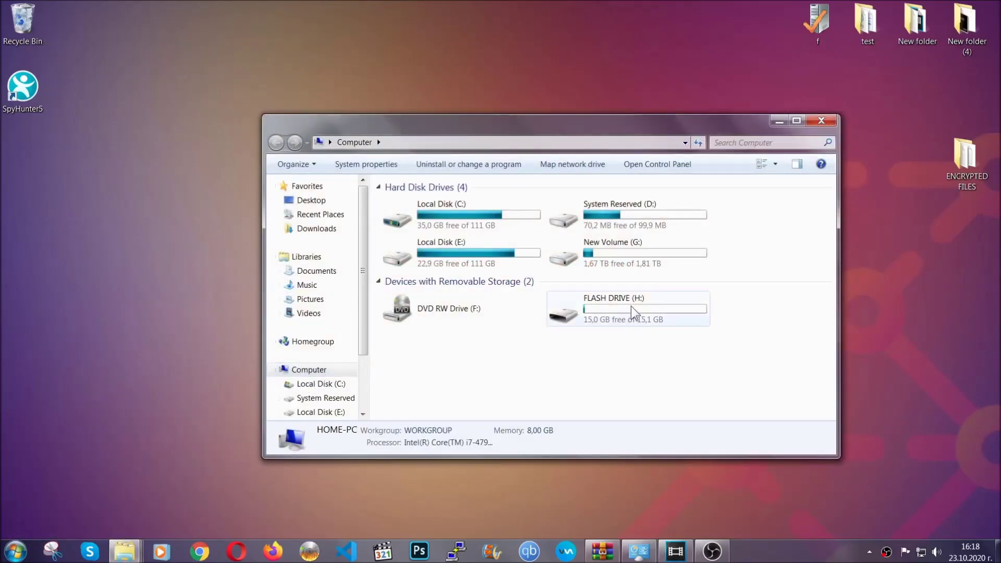
pyautogui.doubleClick(632, 306)
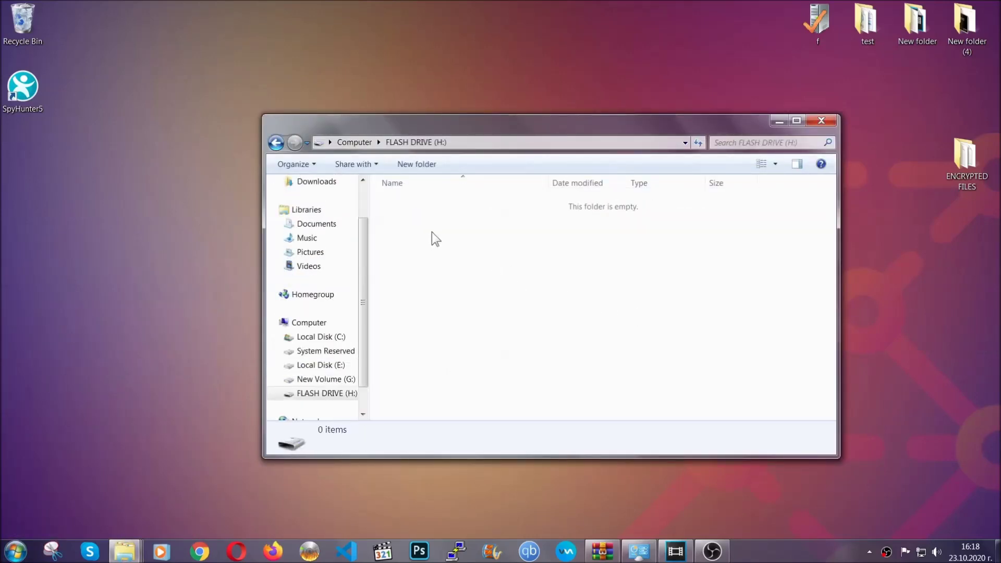
pyautogui.rightClick(432, 232)
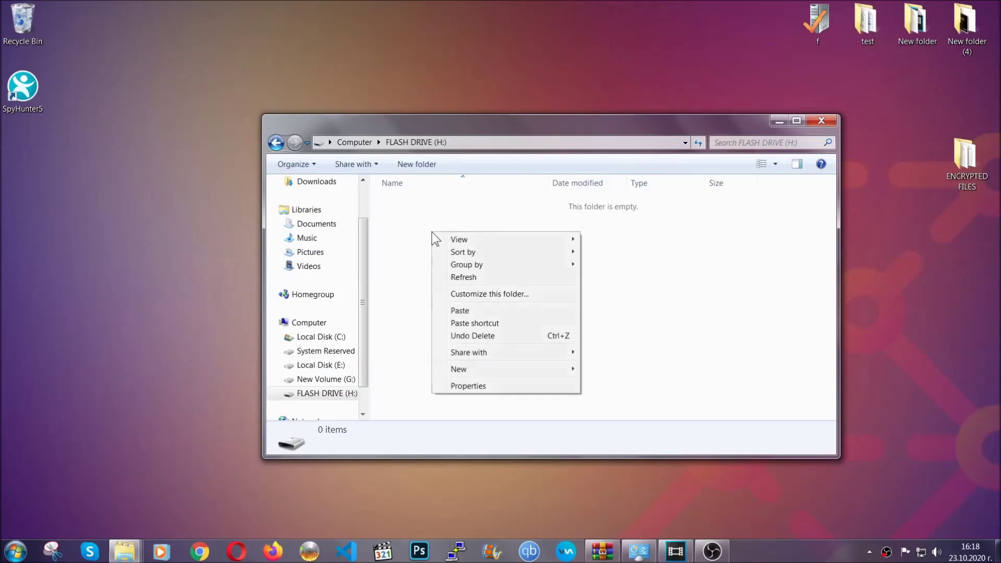
pyautogui.click(456, 311)
pyautogui.click(456, 312)
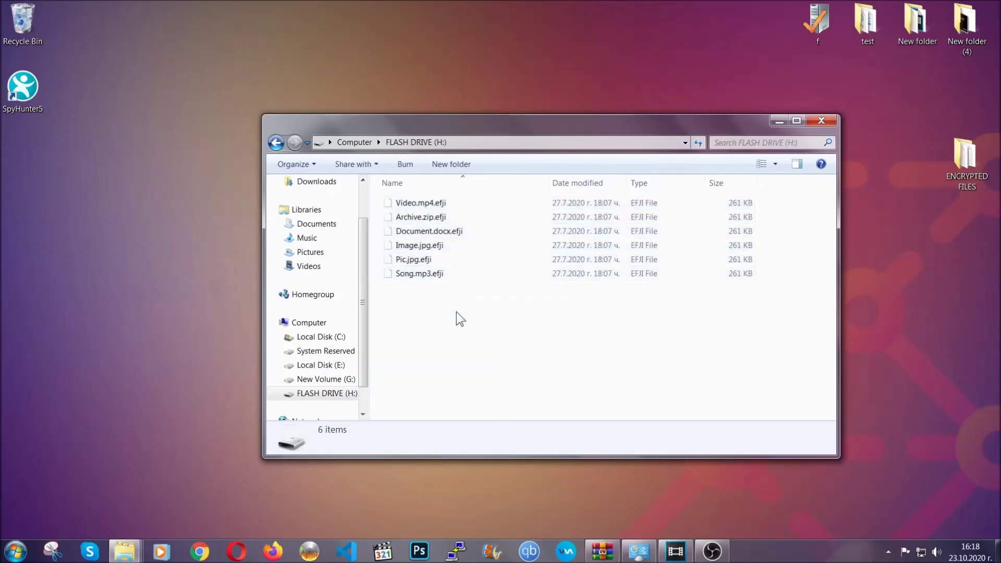
pyautogui.click(824, 122)
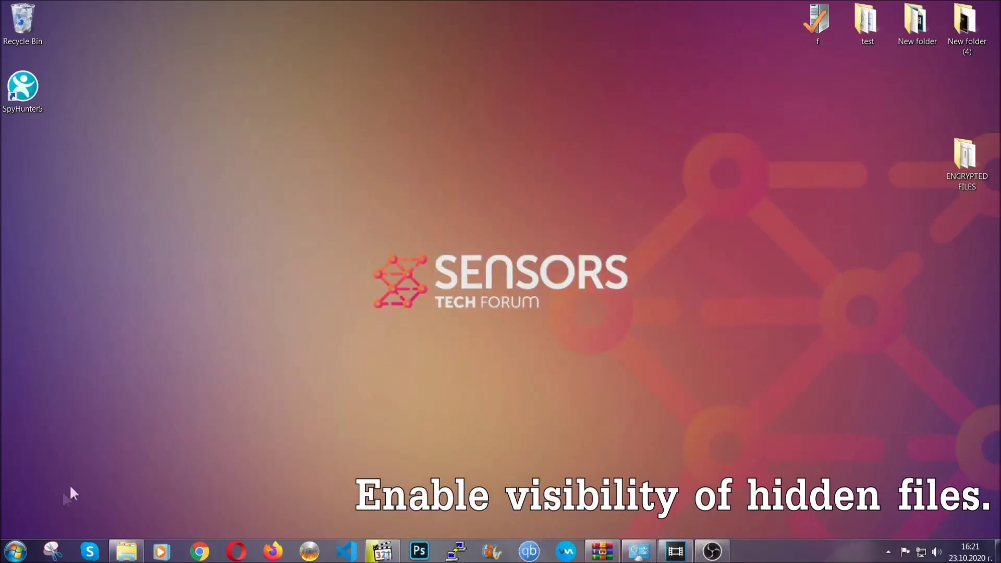
# Step: Find the hidden-files setting from Start search and enable Show hidden files, folders, and drives
pyautogui.click(16, 552)
pyautogui.click(45, 517)
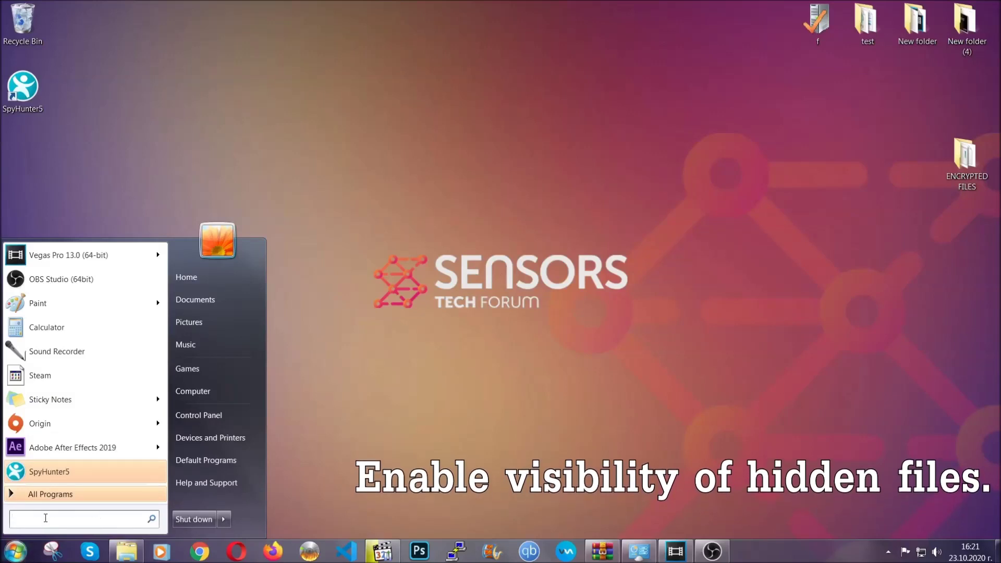
pyautogui.write('s')
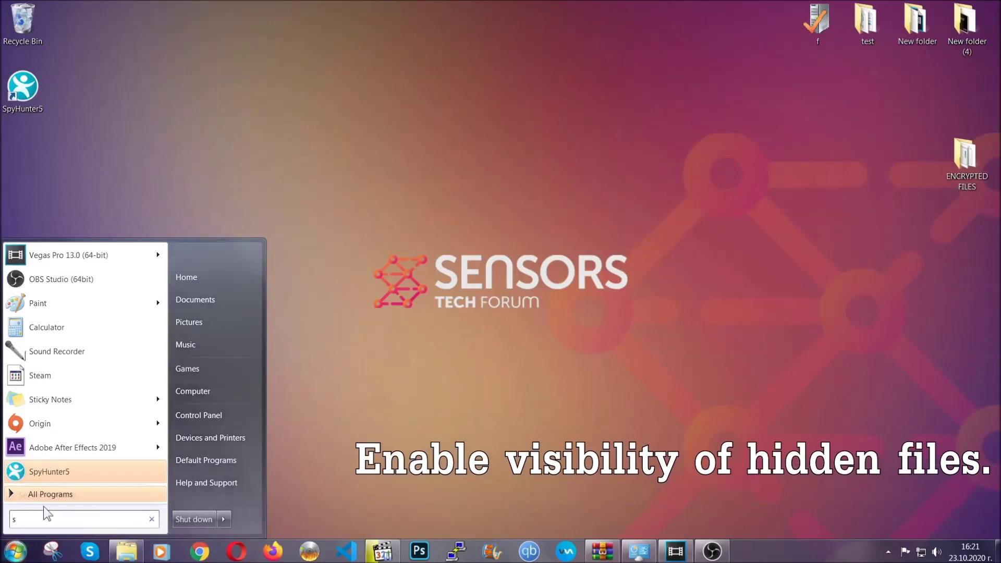
pyautogui.write('howh')
pyautogui.press('BackSpace')
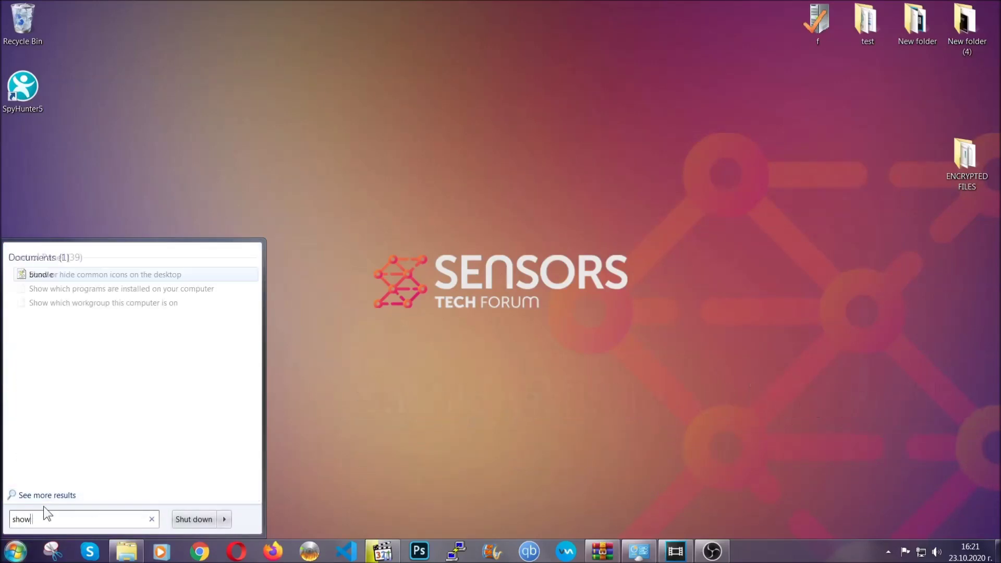
pyautogui.write(' hidden files')
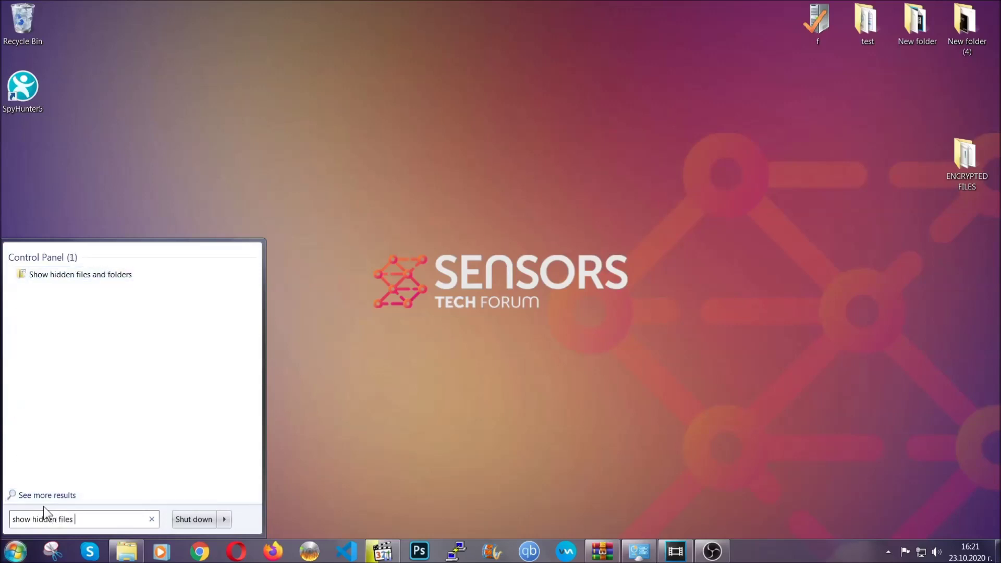
pyautogui.write(' and folders')
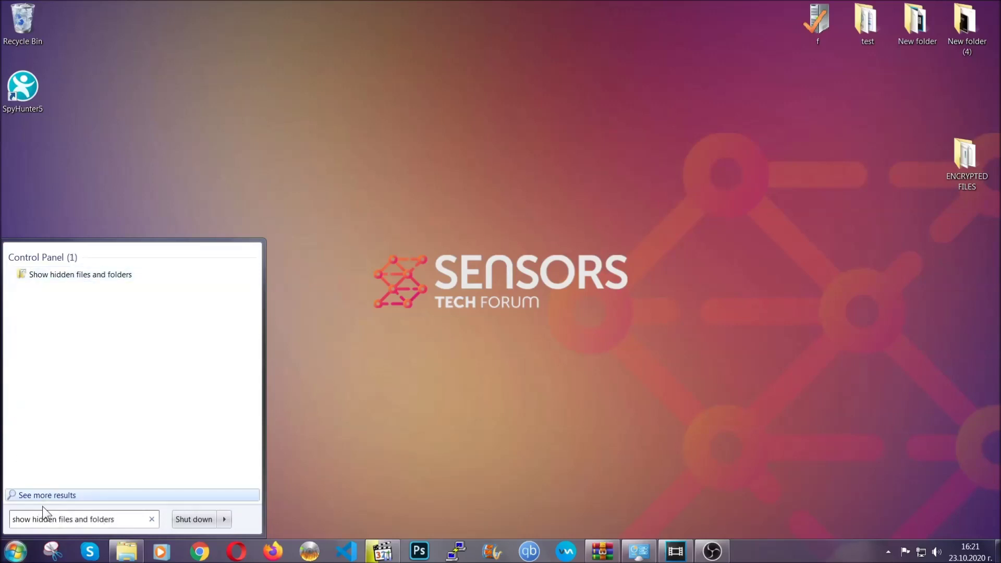
pyautogui.click(119, 275)
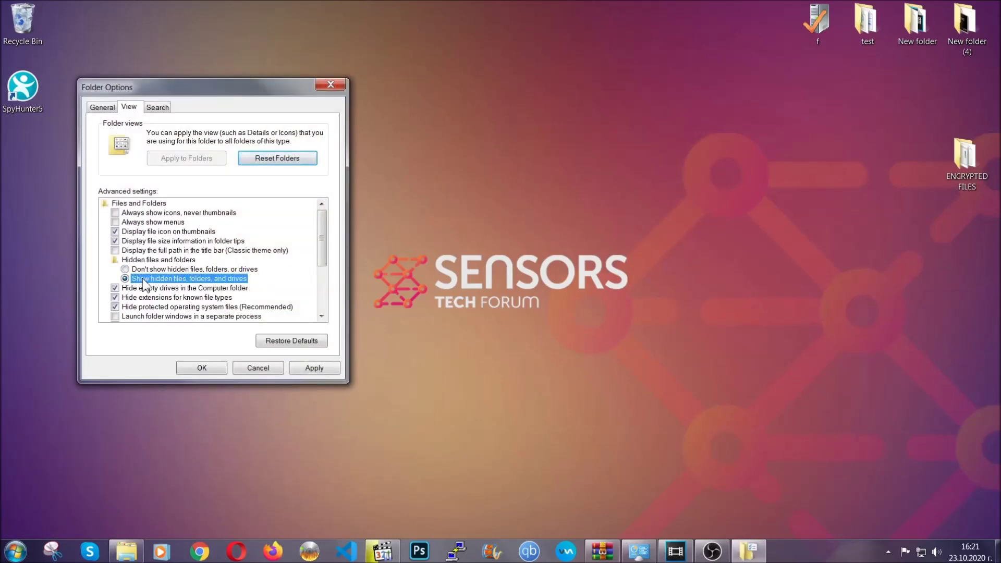
pyautogui.click(311, 372)
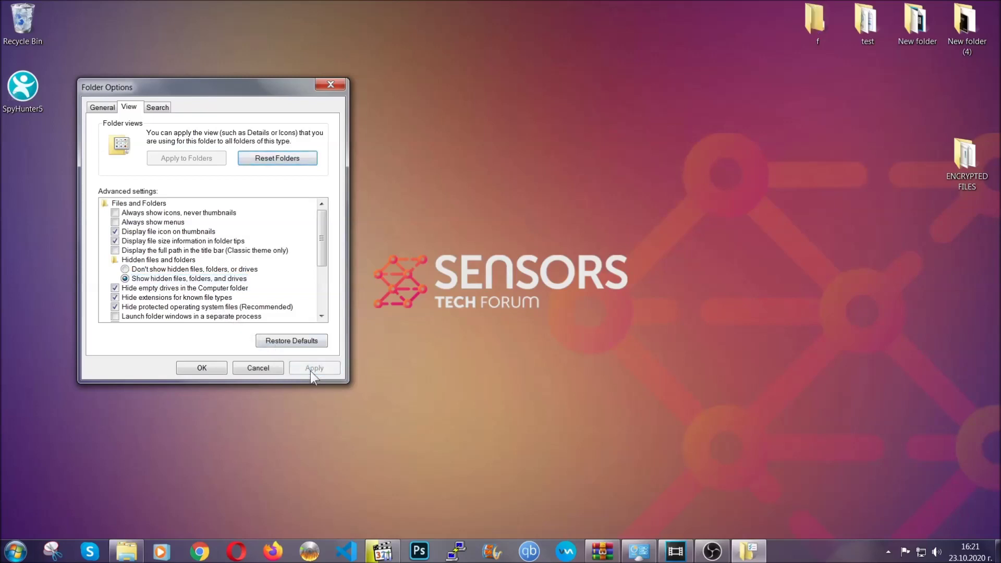
pyautogui.click(201, 368)
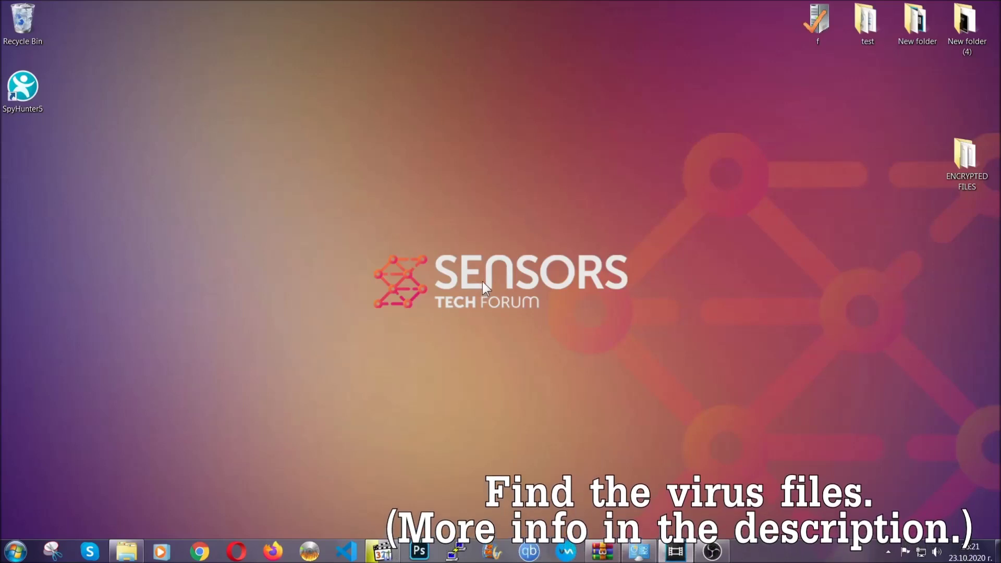
# Step: Search Computer for the EXAMPLE VIRUS NAME executable using fileextension:exe
pyautogui.click(15, 552)
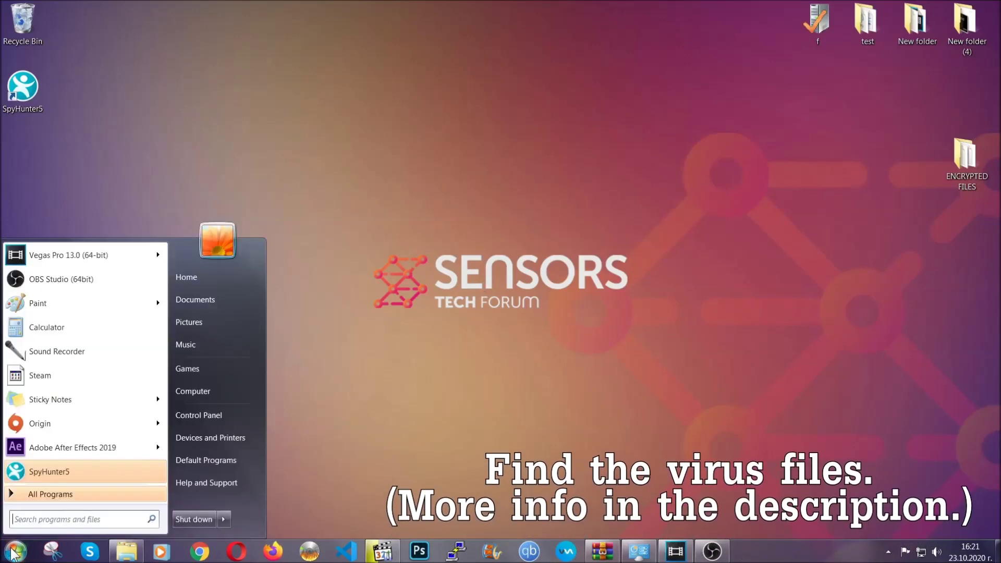
pyautogui.click(208, 392)
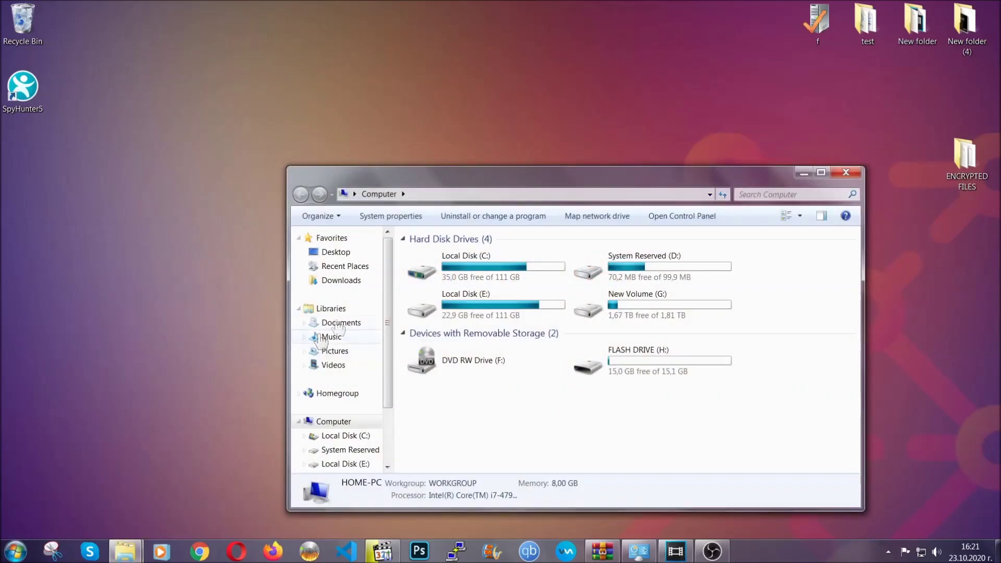
pyautogui.moveTo(545, 183); pyautogui.dragTo(480, 141)
pyautogui.write('files')
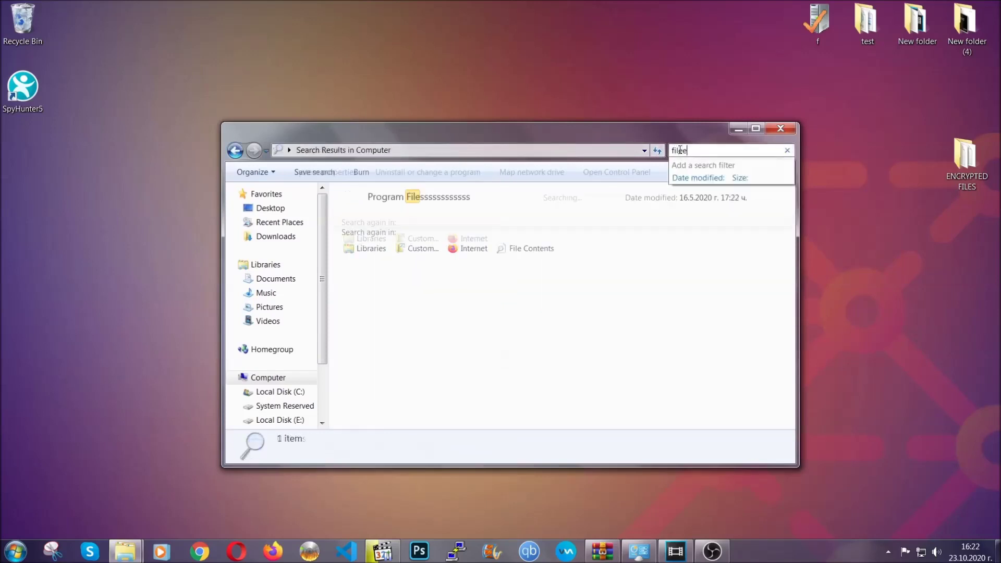
pyautogui.write('extension:exe ')
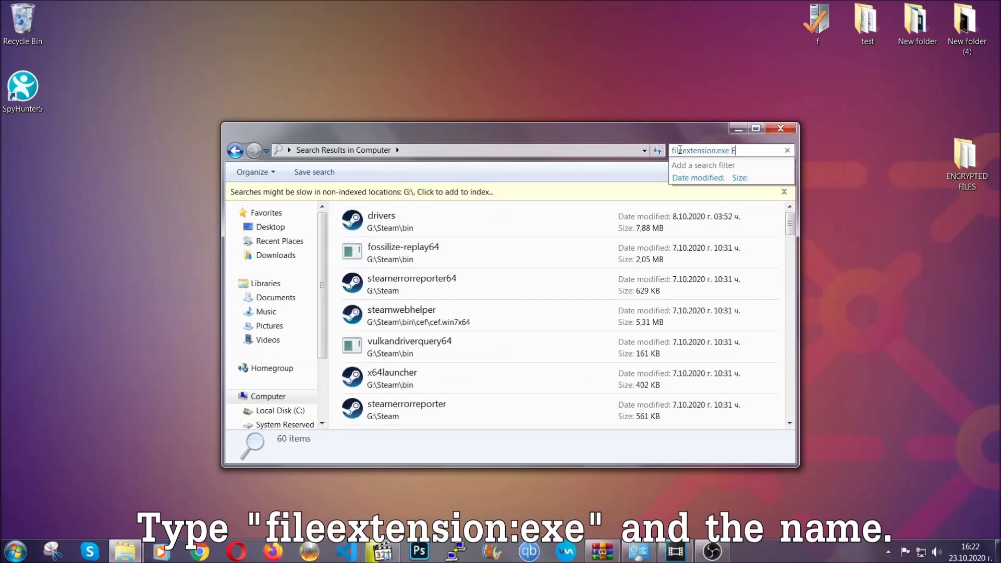
pyautogui.write('Exampl')
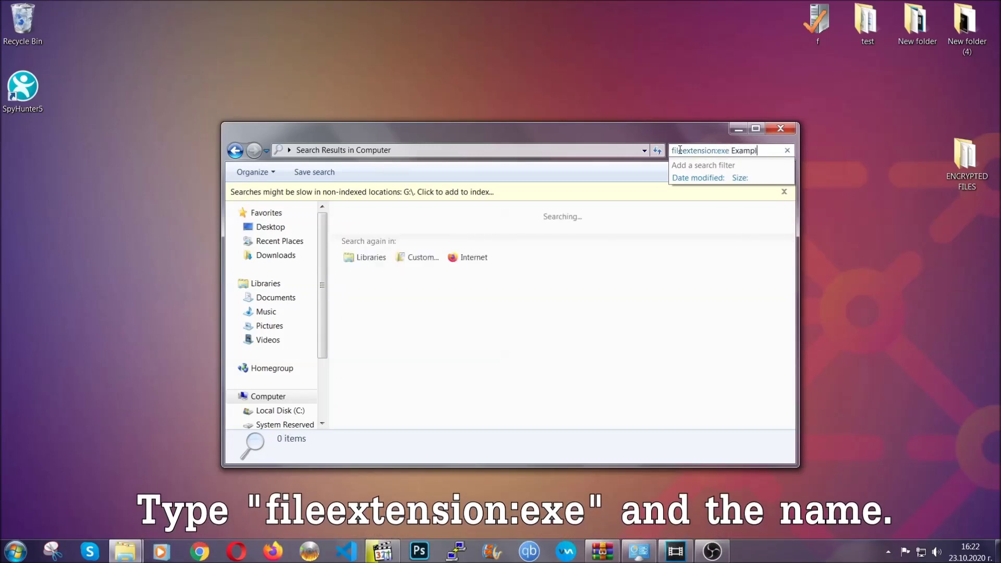
pyautogui.write('e Virus Name')
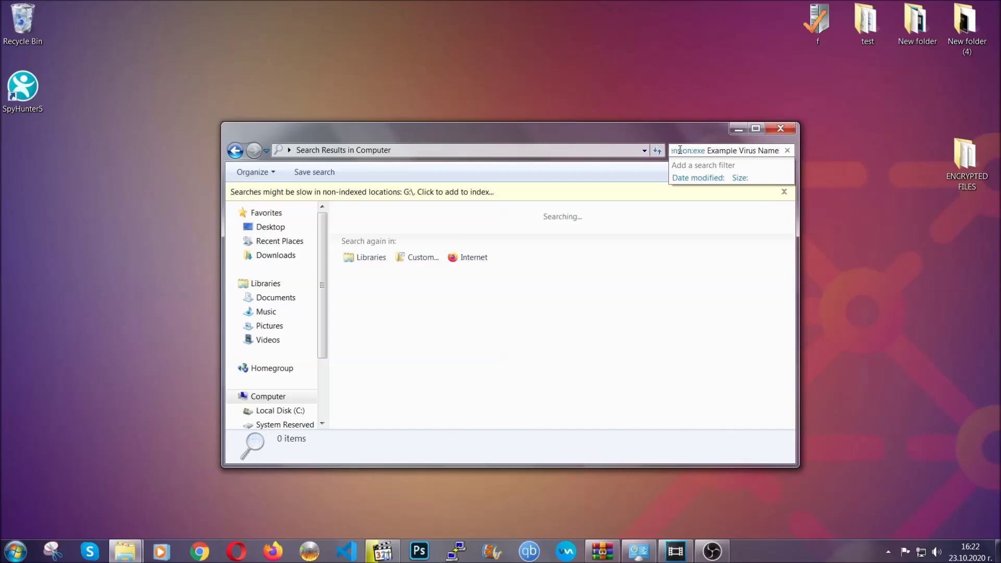
pyautogui.press('Return')
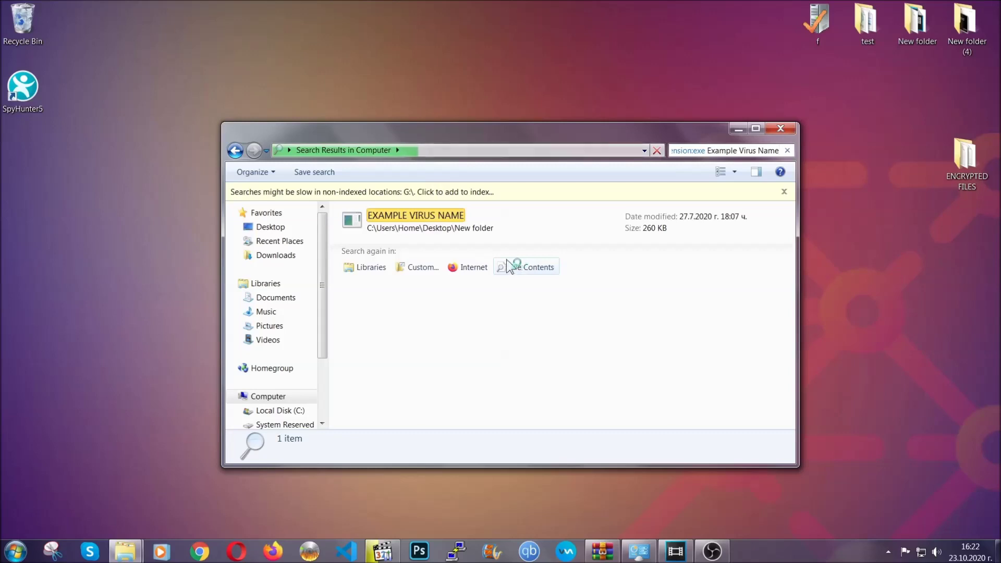
# Step: Move the EXAMPLE VIRUS NAME file to the Recycle Bin and close Explorer
pyautogui.click(437, 213)
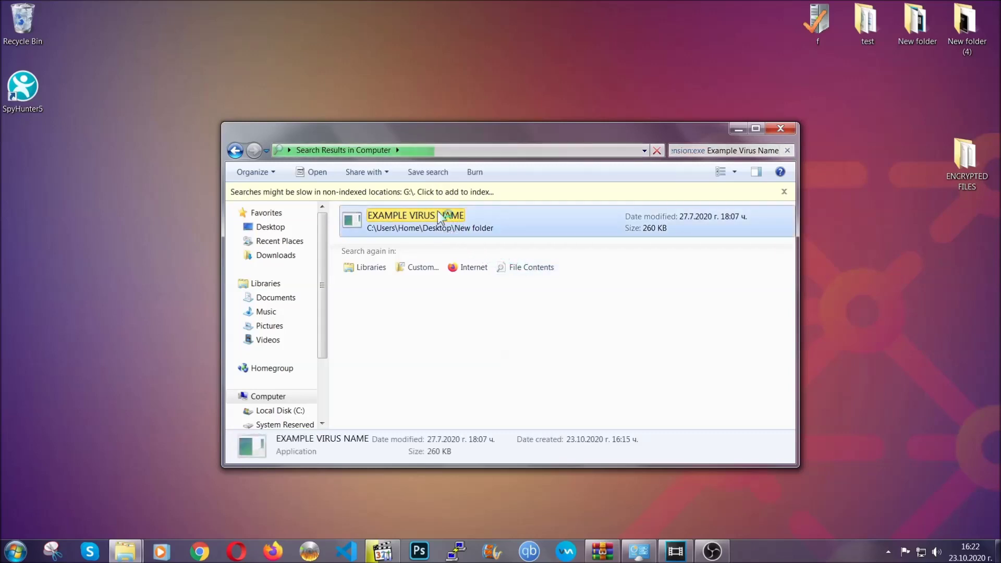
pyautogui.rightClick(438, 213)
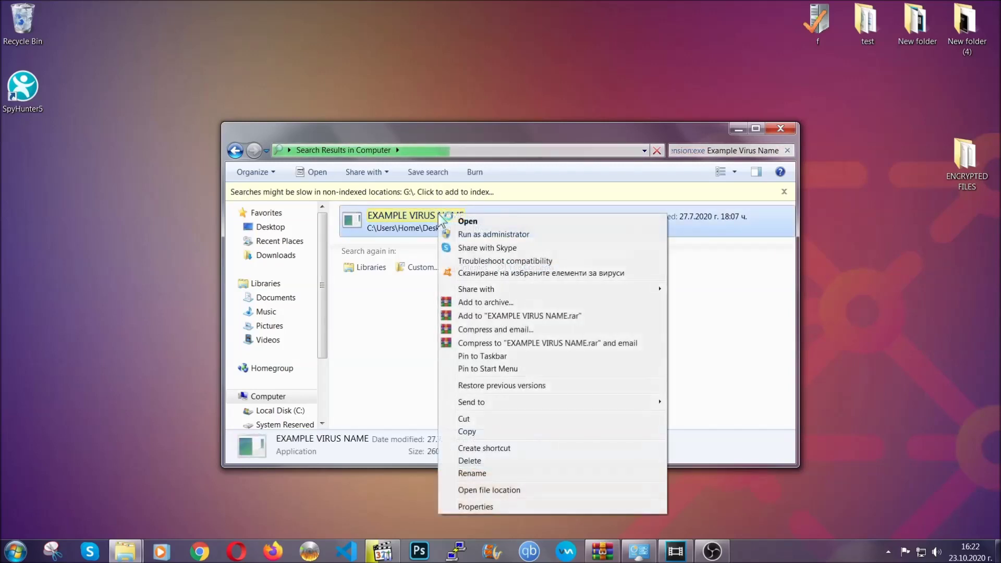
pyautogui.click(483, 461)
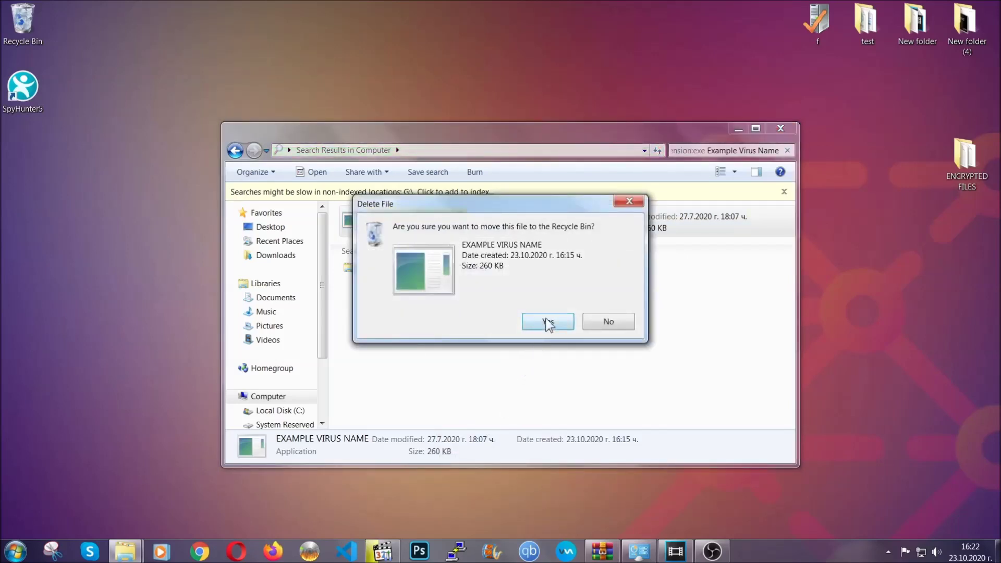
pyautogui.click(548, 323)
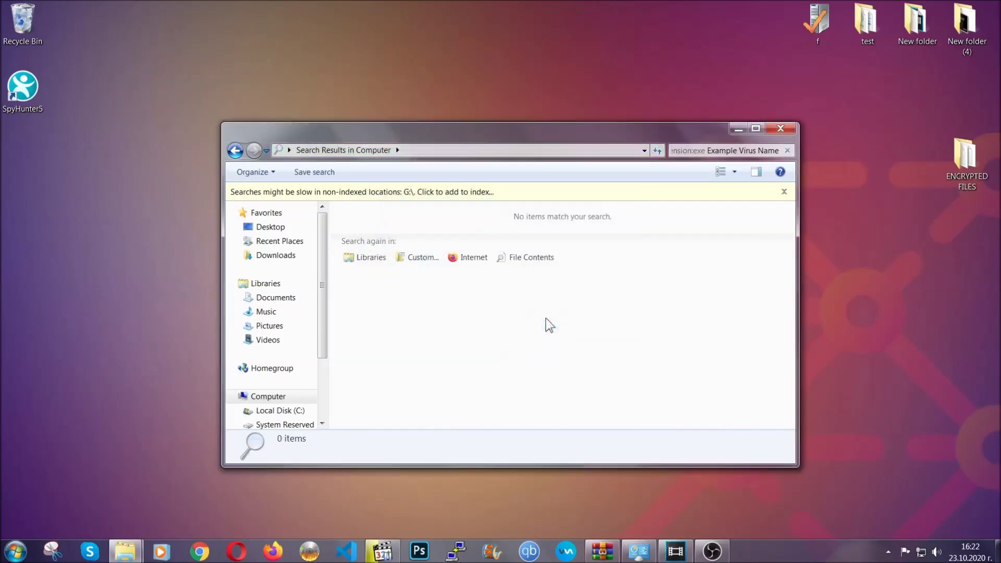
pyautogui.click(781, 128)
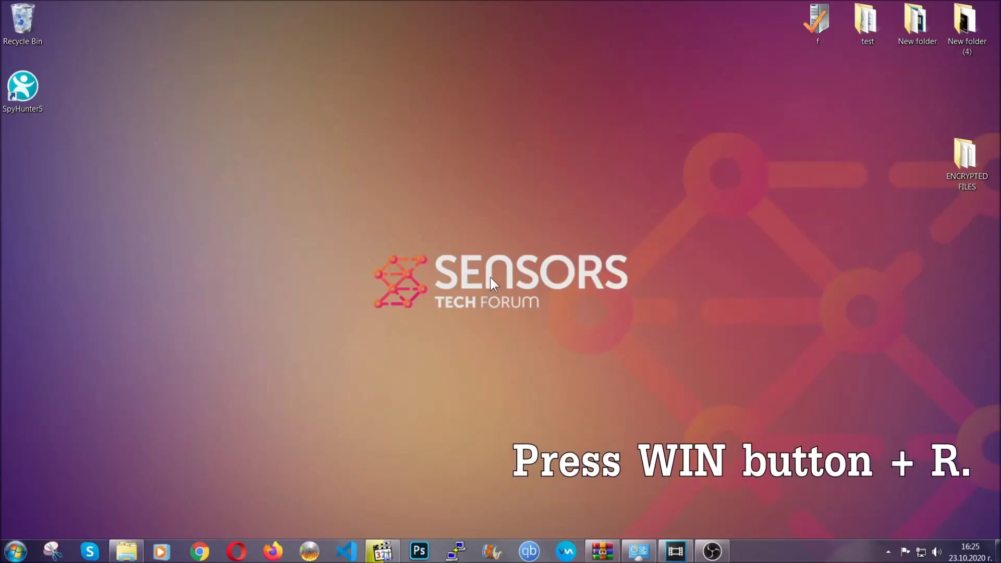
# Step: Replace cmd with REGEDIT in the Run dialog to launch Registry Editor
pyautogui.press('super+r')
pyautogui.click(95, 474)
pyautogui.doubleClick(96, 473)
pyautogui.write('REGEDIT')
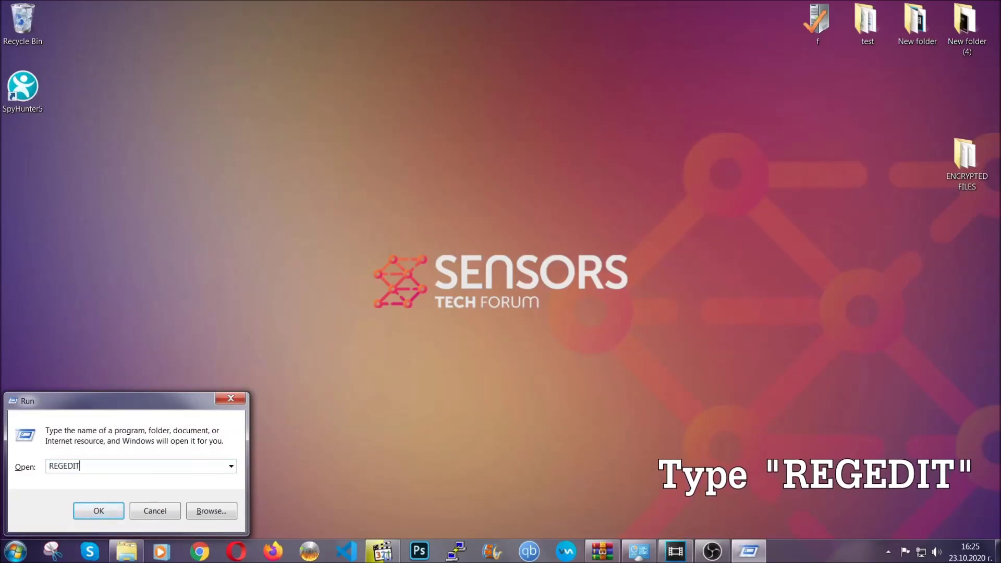
pyautogui.click(74, 510)
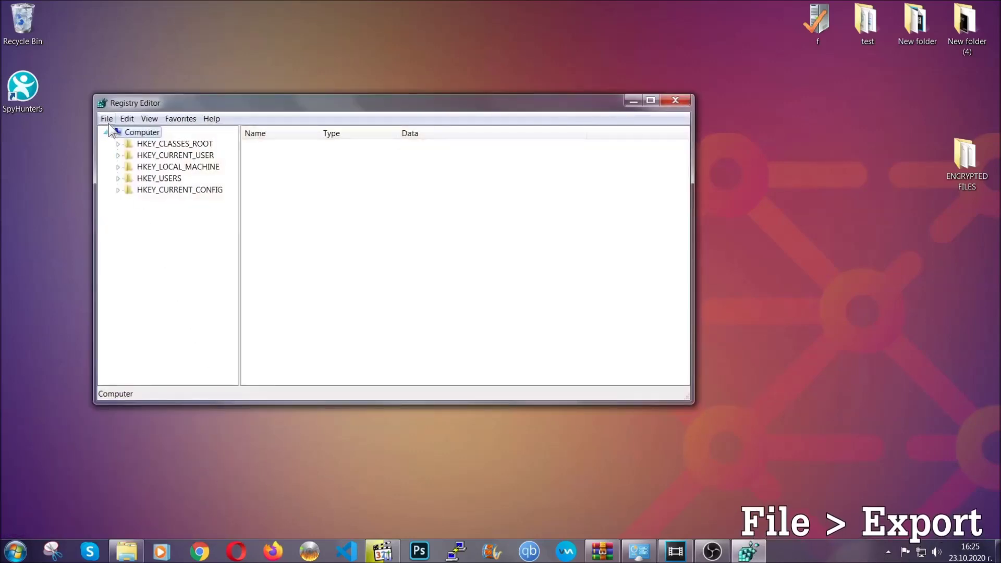
# Step: Export the entire registry as a file named BACKUP on the Desktop
pyautogui.click(106, 120)
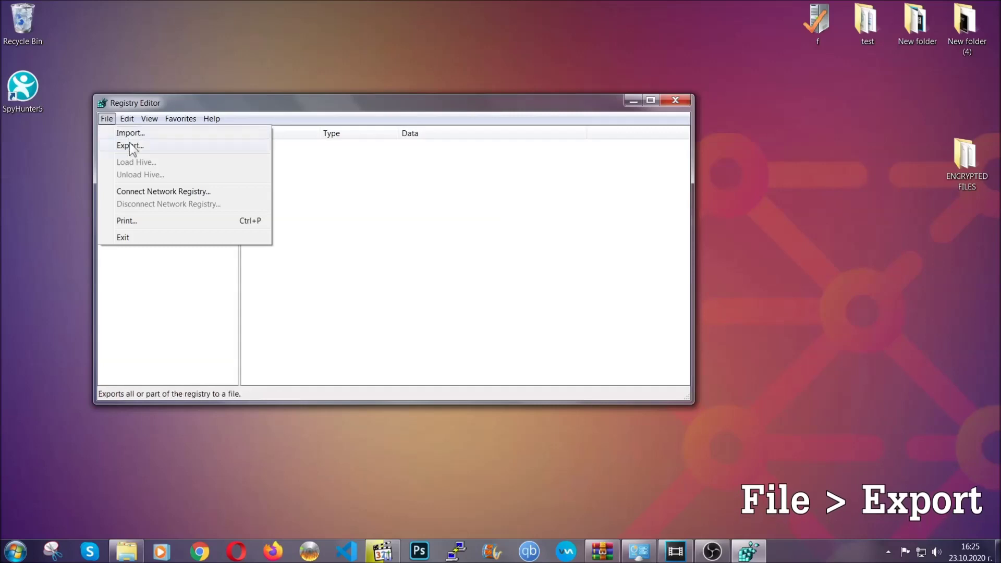
pyautogui.click(131, 144)
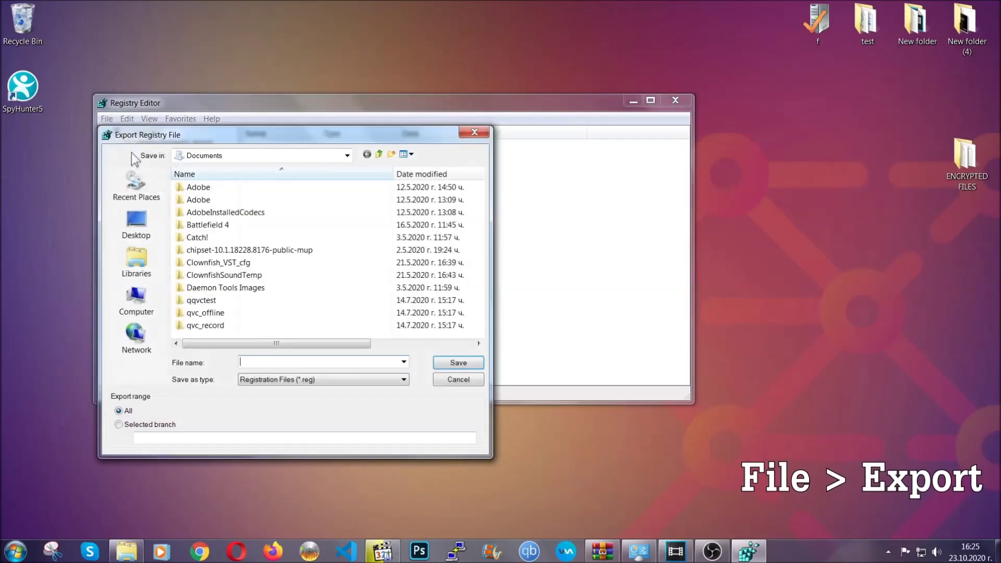
pyautogui.click(131, 220)
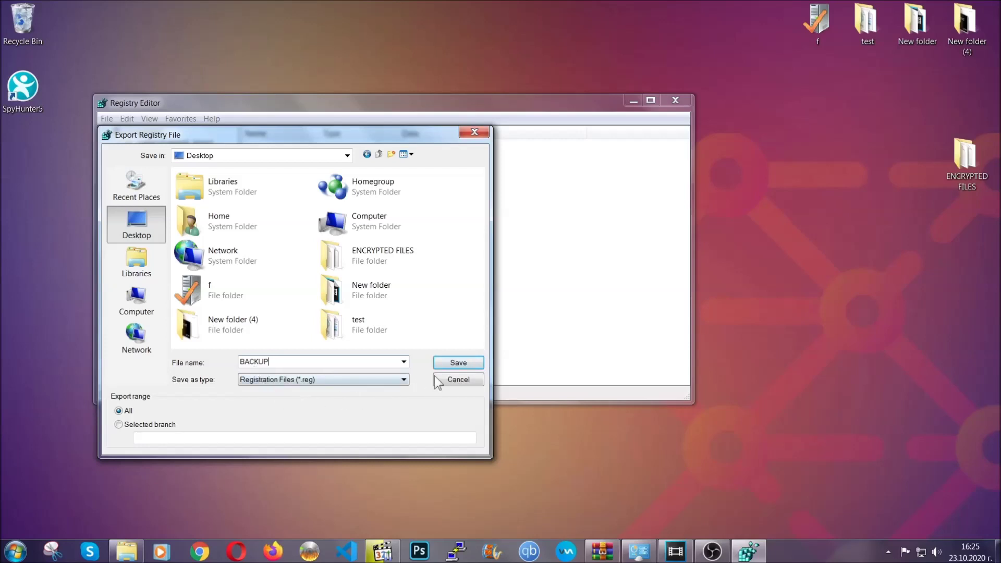
pyautogui.click(452, 363)
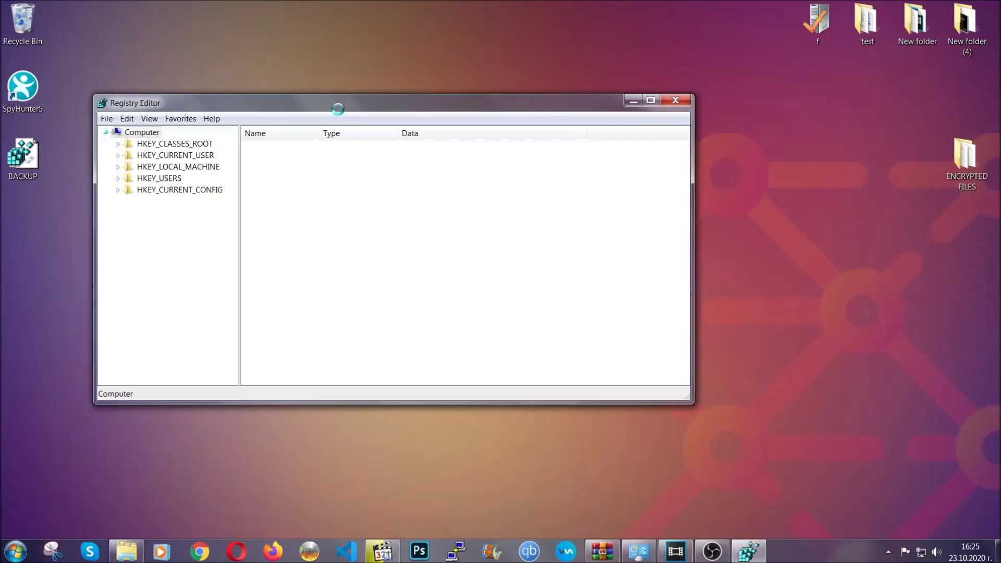
pyautogui.moveTo(339, 110); pyautogui.dragTo(437, 141)
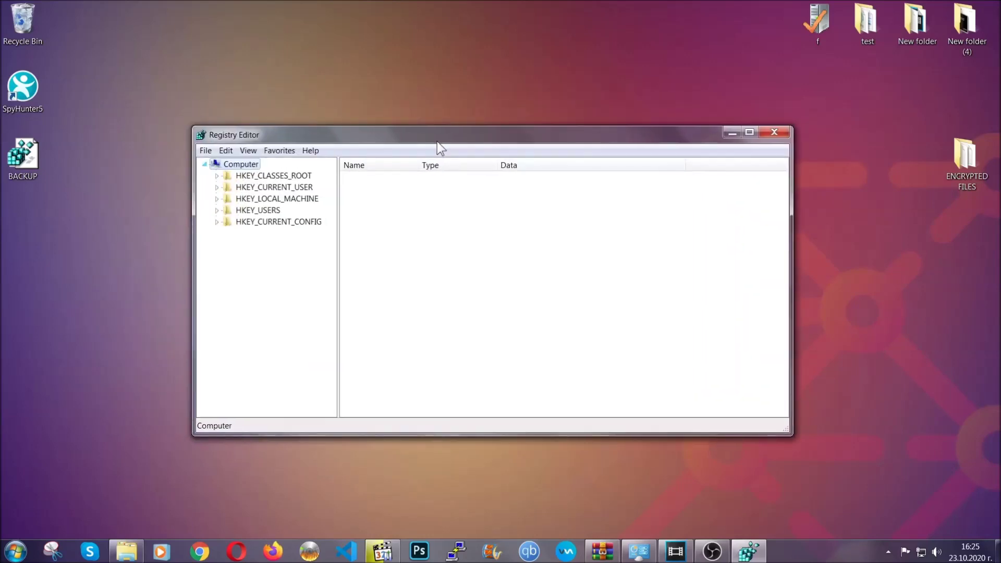
pyautogui.click(206, 150)
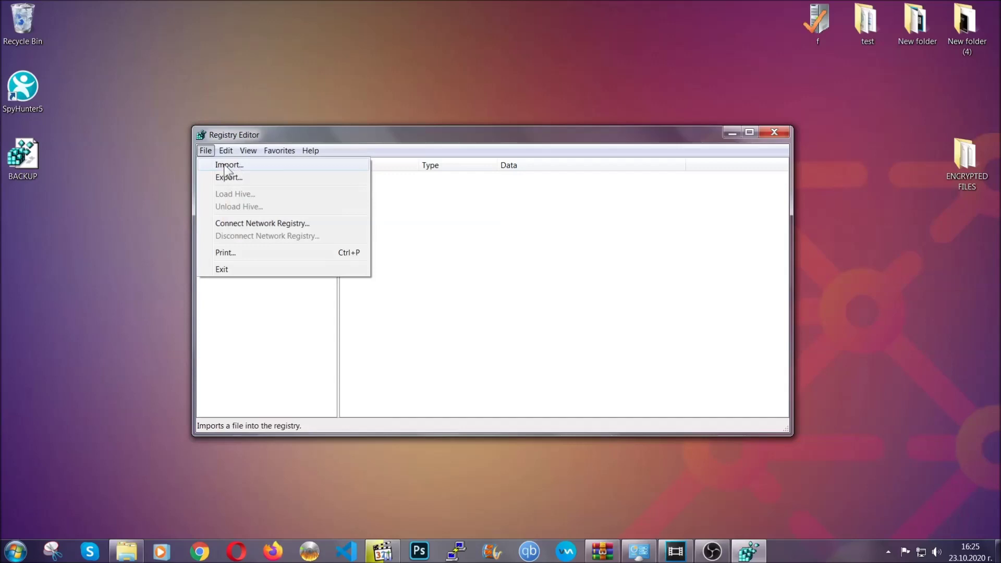
# Step: Search the registry for RunOnce, then open the HKCU CurrentVersion Run key showing THE VIRUS
pyautogui.click(207, 151)
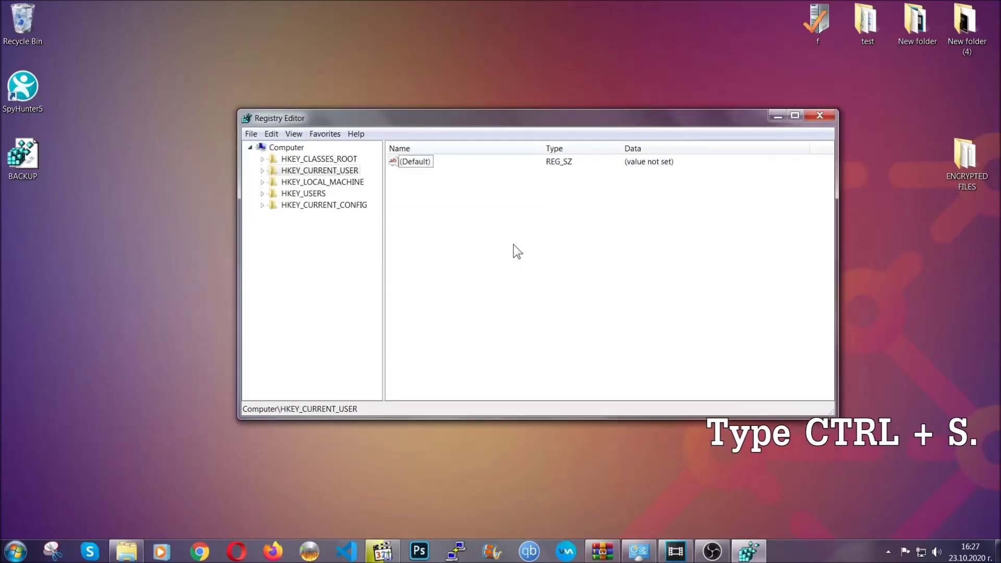
pyautogui.hotkey('ctrl', 'f')
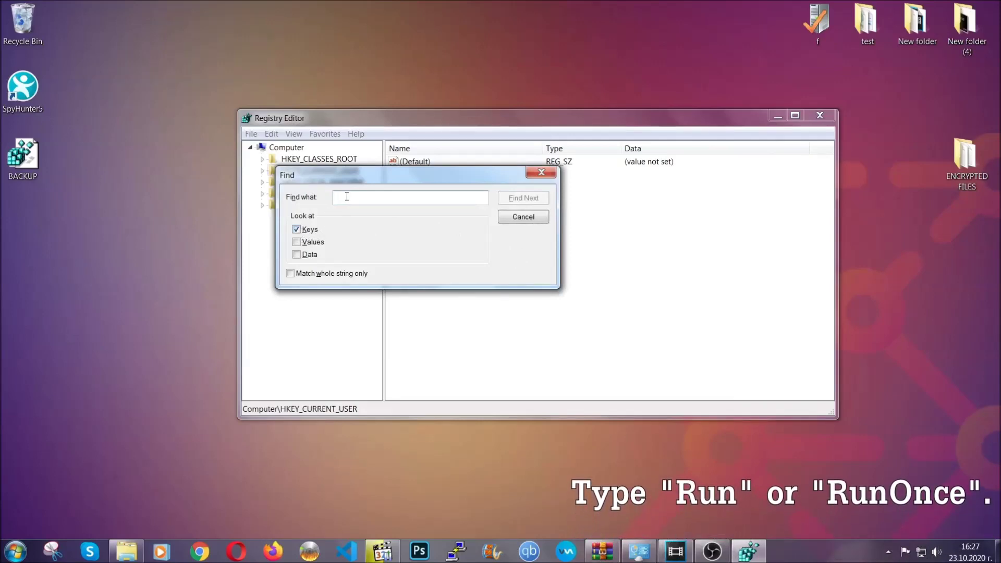
pyautogui.write('RunO')
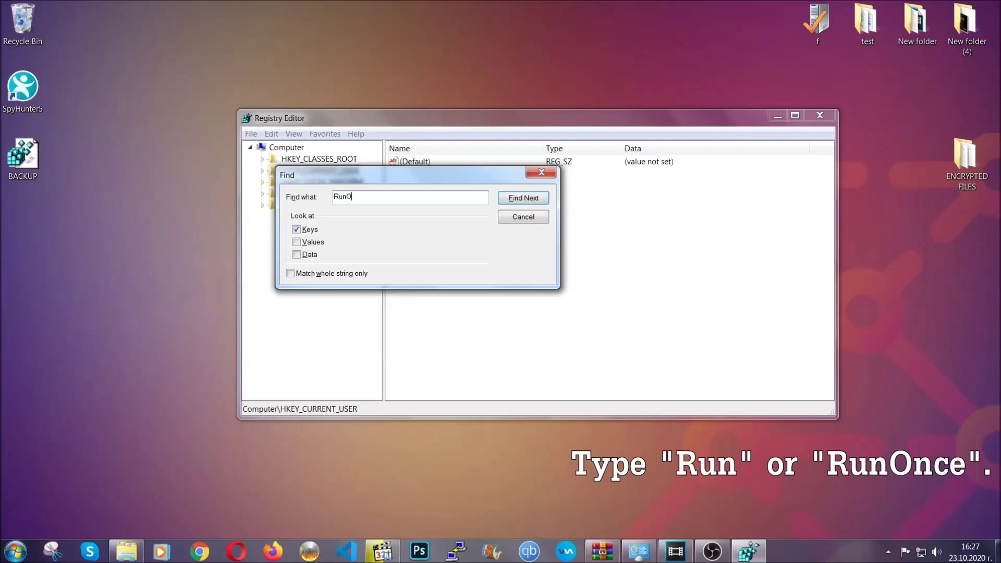
pyautogui.write('nce')
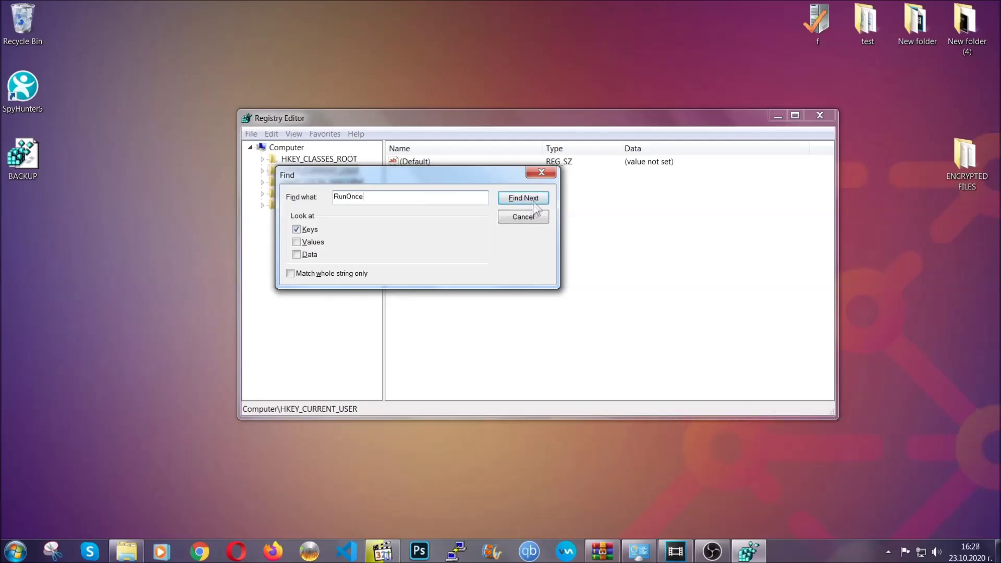
pyautogui.click(522, 198)
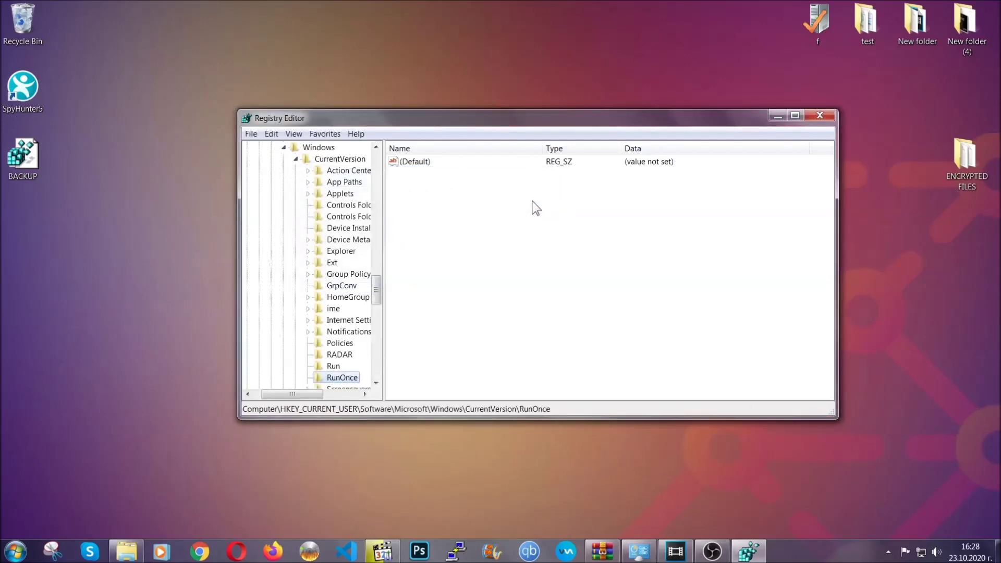
pyautogui.moveTo(378, 284); pyautogui.dragTo(377, 300)
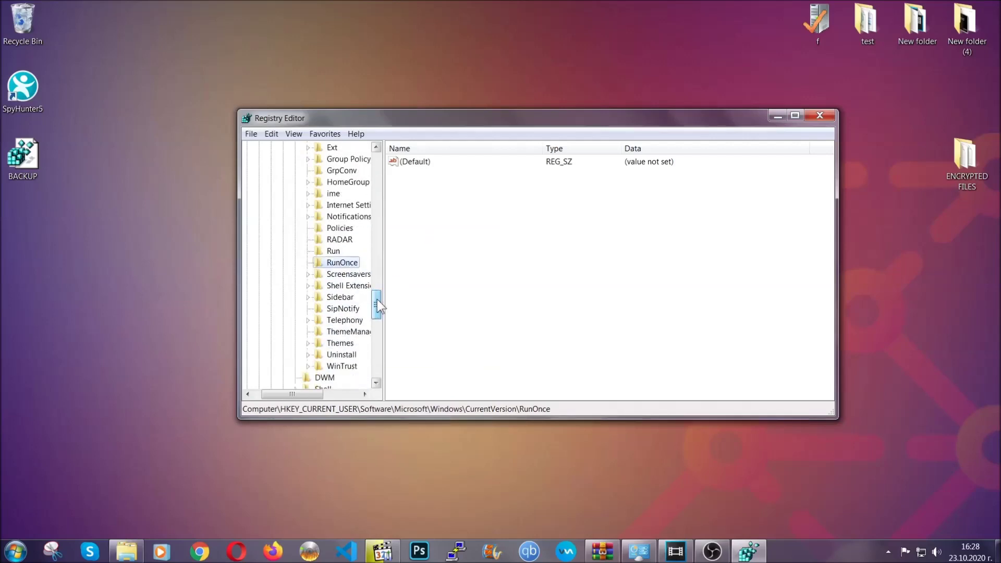
pyautogui.click(333, 251)
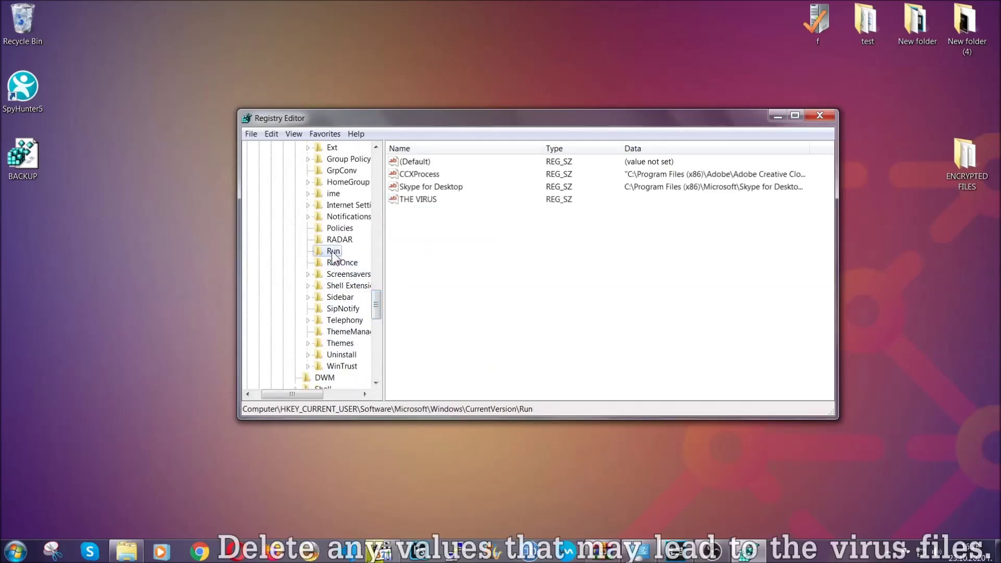
# Step: Delete the THE VIRUS value from the Run key and confirm the deletion
pyautogui.click(411, 201)
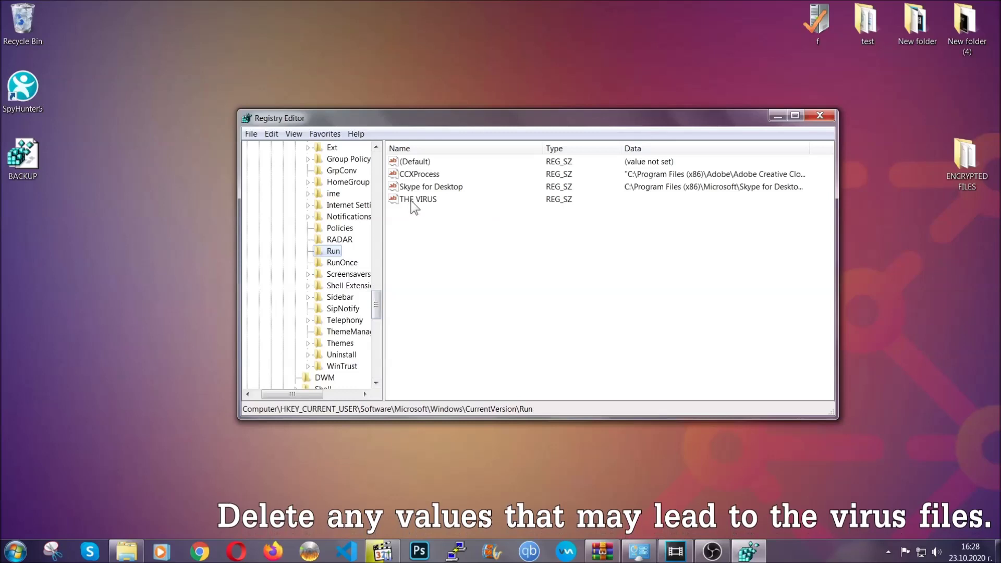
pyautogui.rightClick(411, 201)
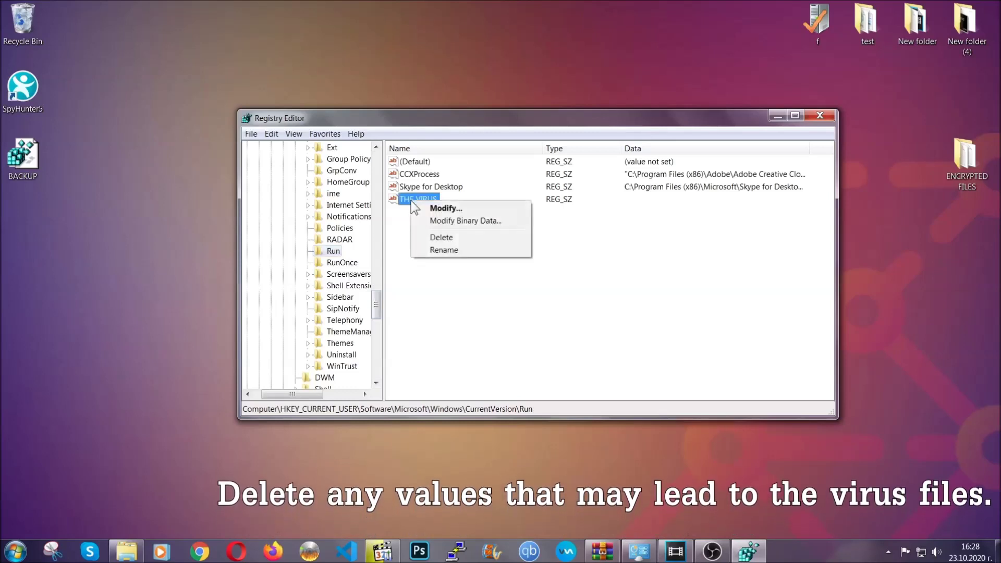
pyautogui.click(433, 237)
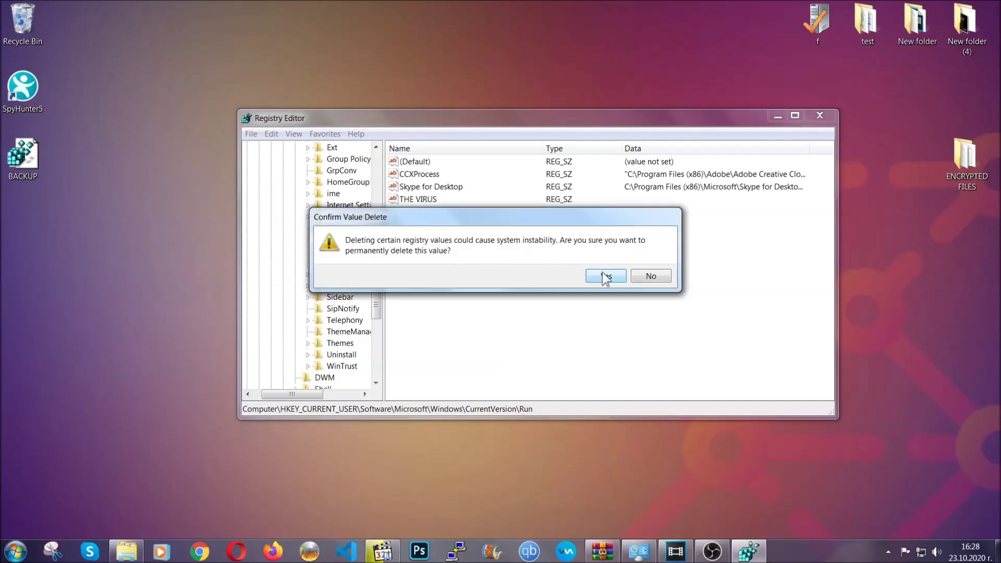
pyautogui.click(606, 276)
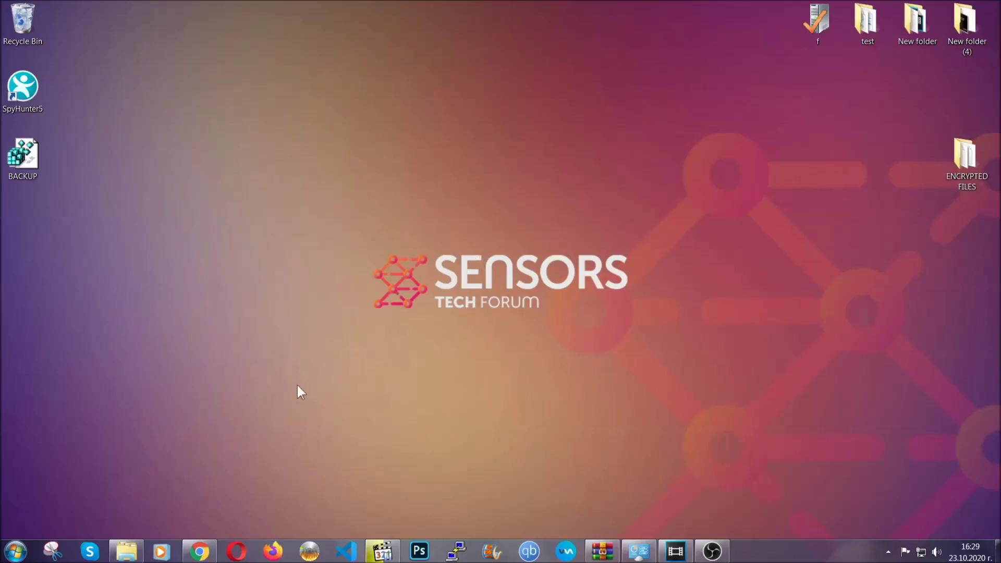
# Step: Return to the file-recovery article in Chrome and select its full web address
pyautogui.click(200, 553)
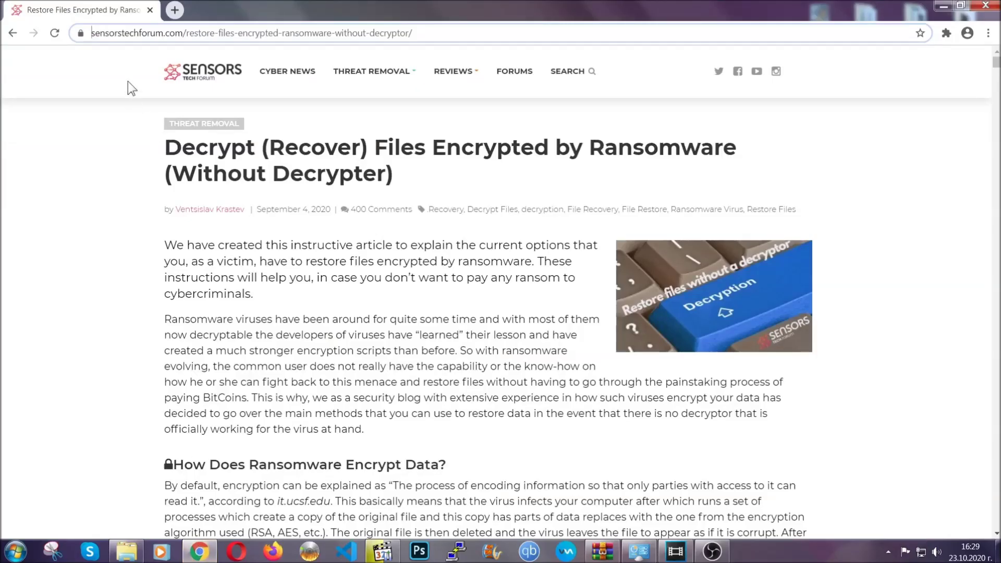
pyautogui.click(104, 33)
pyautogui.moveTo(91, 33); pyautogui.dragTo(452, 37)
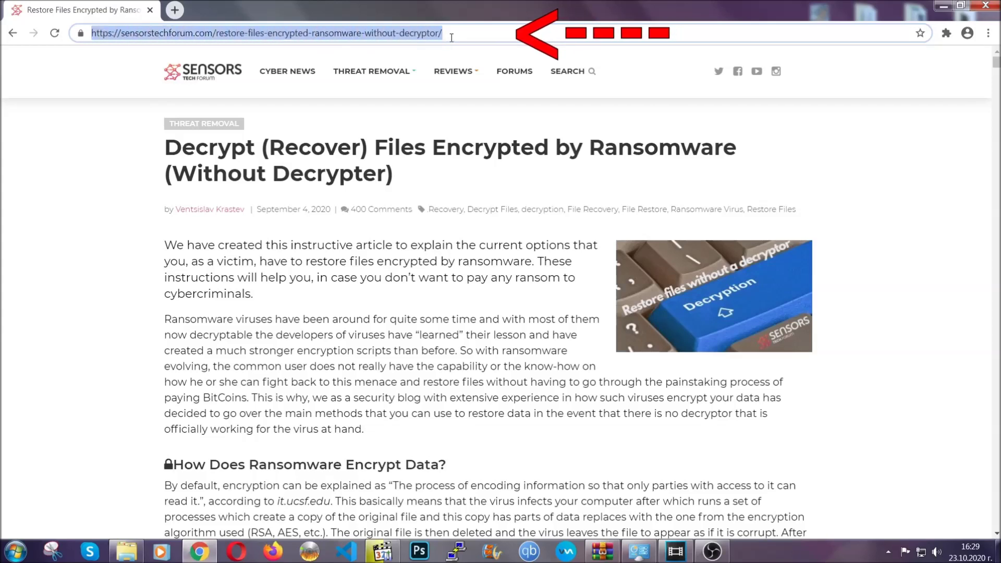
pyautogui.moveTo(453, 71)
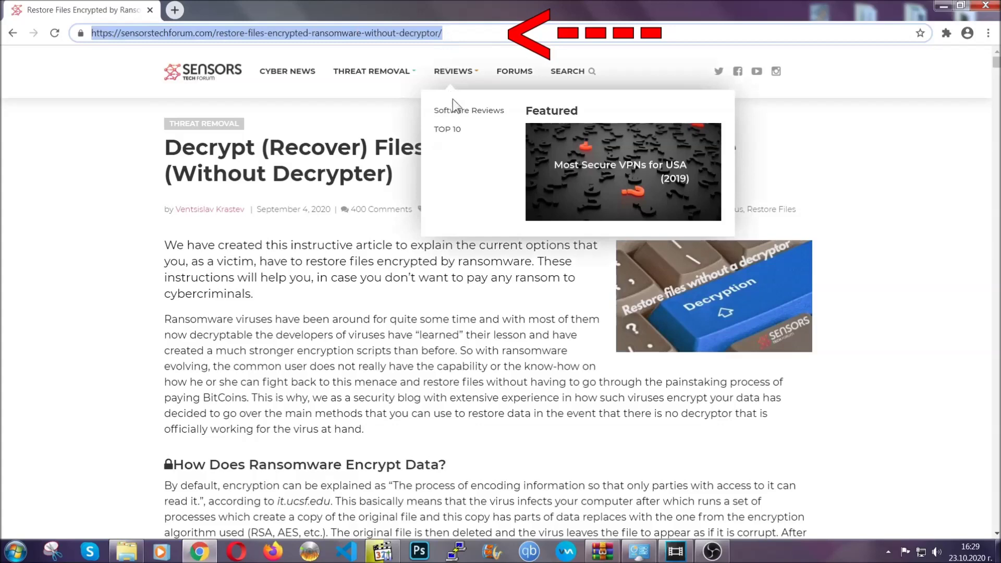
pyautogui.scroll(-3, 515, 284)
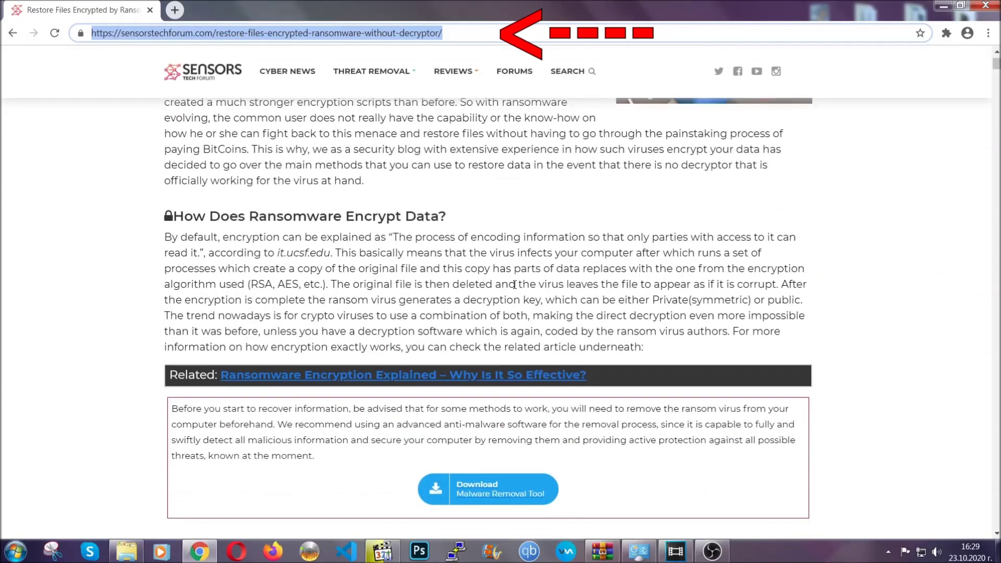
pyautogui.scroll(-2, 515, 284)
pyautogui.scroll(-1, 515, 285)
pyautogui.scroll(-1, 515, 285)
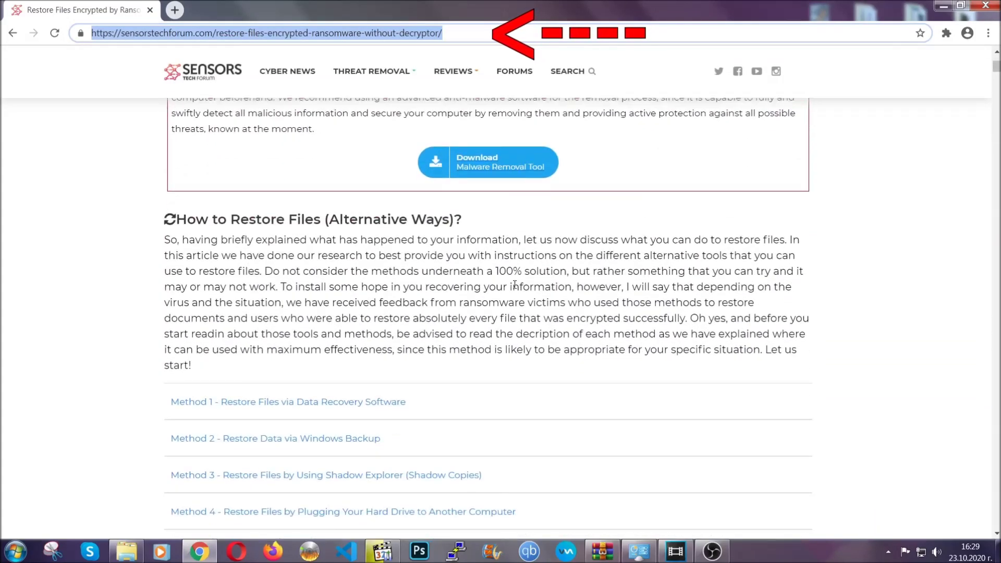
pyautogui.scroll(-2, 515, 285)
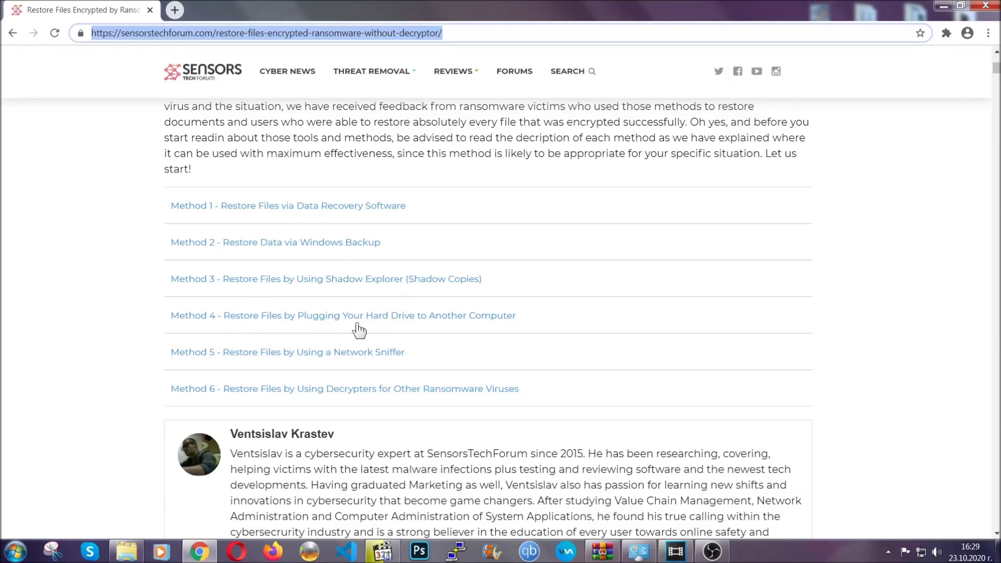
# Step: Expand the Windows Backup recovery method (Method 2) and look over its summary table
pyautogui.click(313, 242)
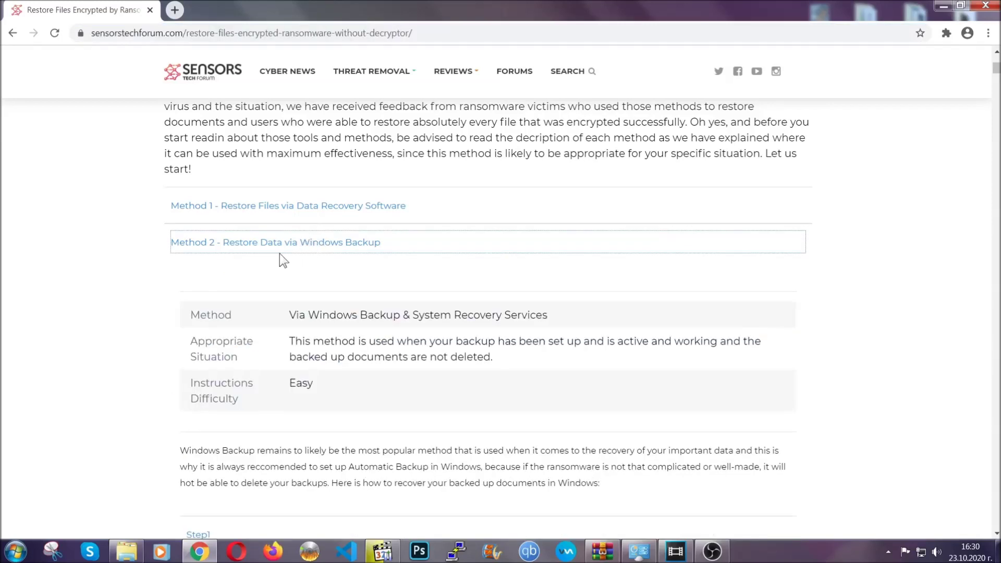
pyautogui.moveTo(290, 314); pyautogui.dragTo(355, 393)
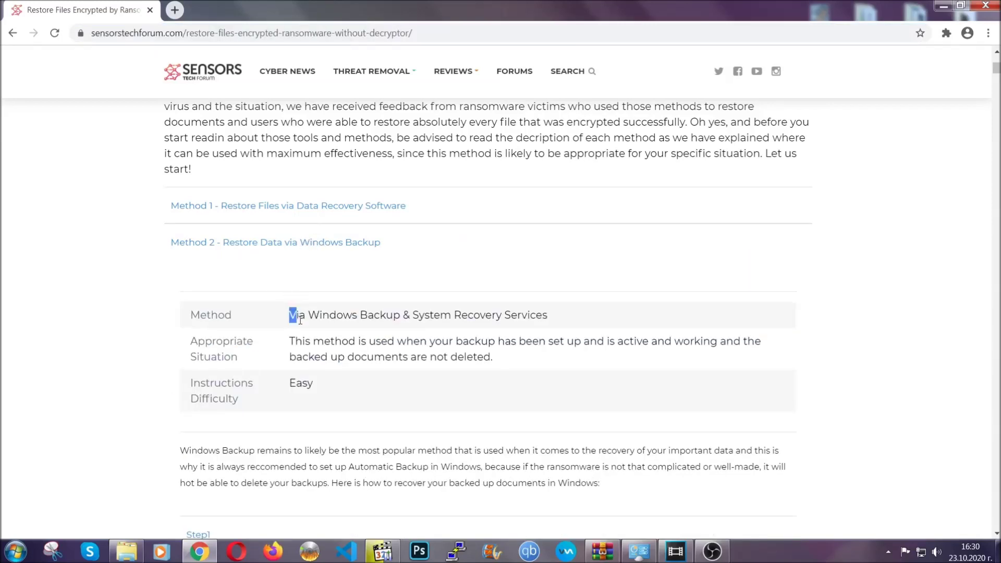
pyautogui.click(356, 390)
pyautogui.scroll(-3, 358, 389)
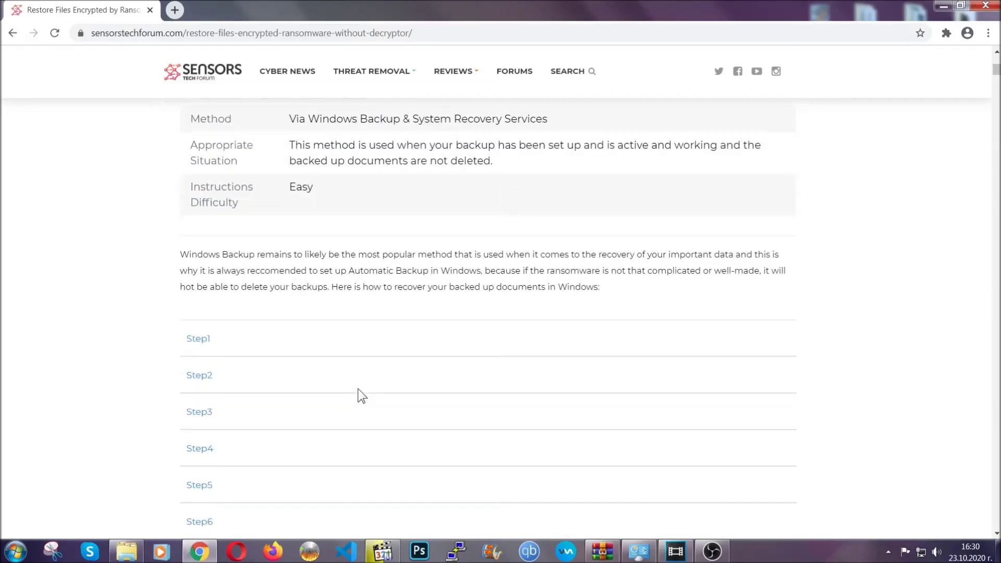
pyautogui.scroll(-1, 358, 389)
# Step: Expand Step1, Step2 and Step3 of the backup method, then minimize Chrome to the desktop
pyautogui.click(209, 274)
pyautogui.press('super+r')
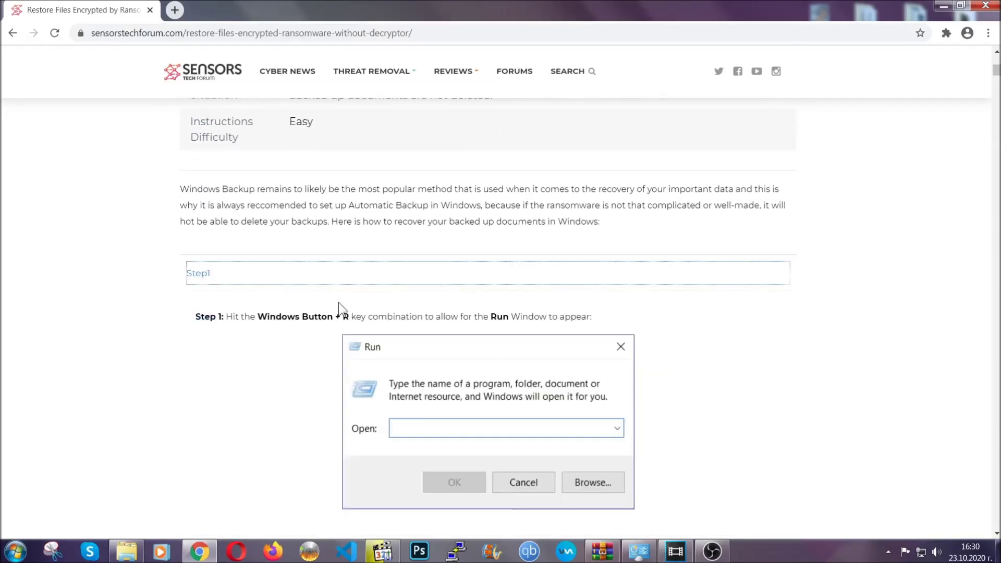
pyautogui.scroll(-3, 468, 324)
pyautogui.click(235, 329)
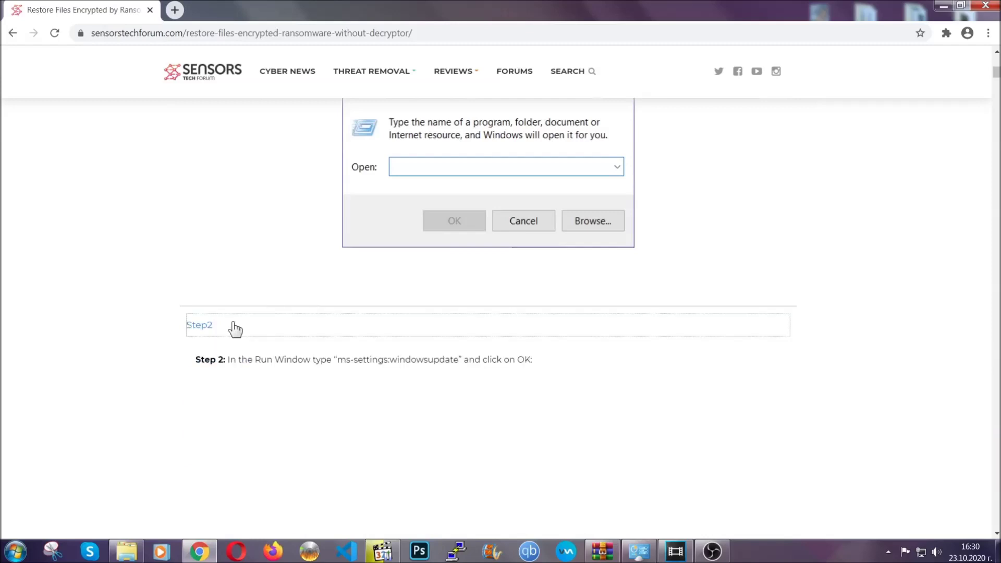
pyautogui.scroll(-3, 438, 331)
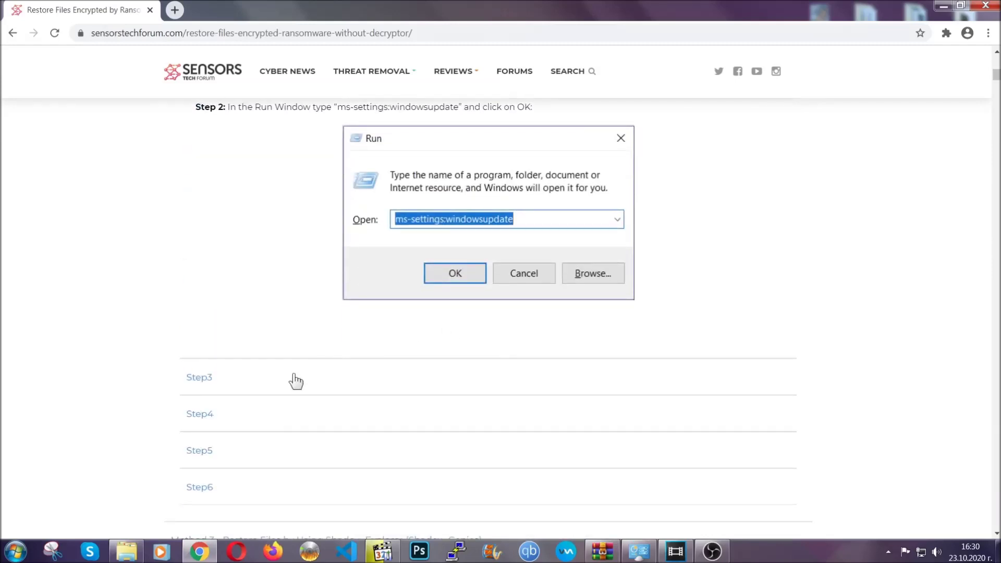
pyautogui.click(296, 381)
pyautogui.scroll(-3, 442, 354)
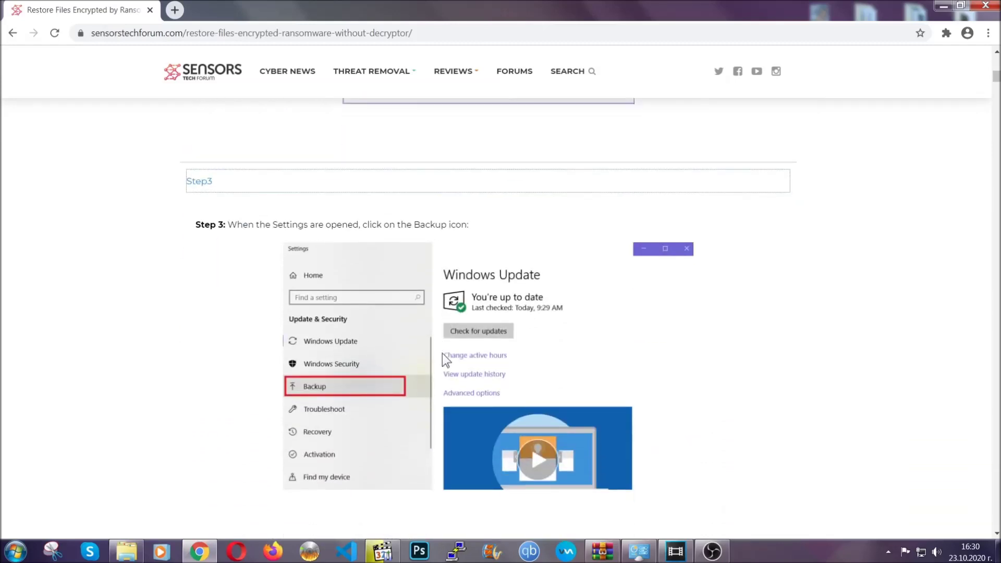
pyautogui.scroll(-2, 441, 353)
pyautogui.scroll(-2, 441, 356)
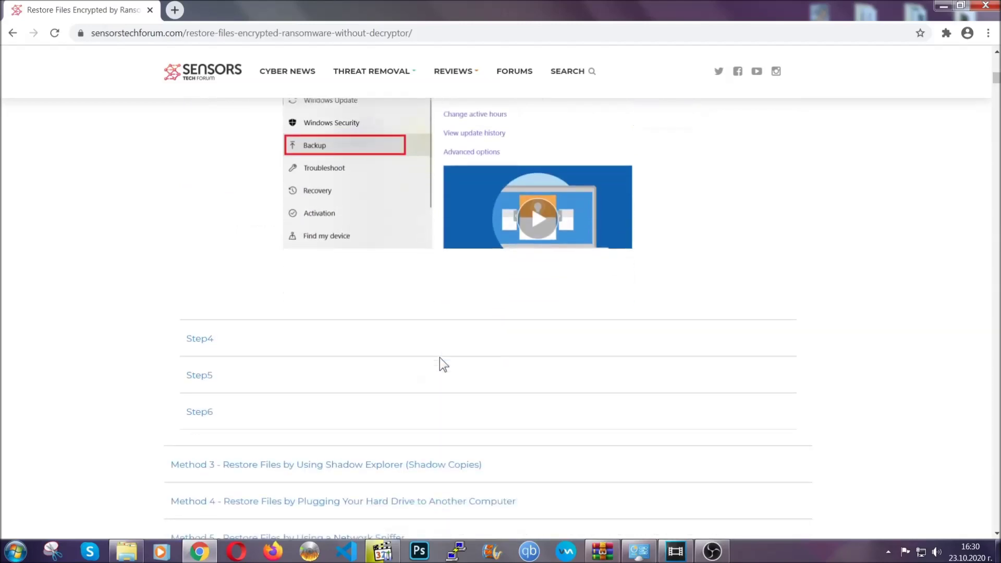
pyautogui.scroll(-1, 441, 358)
pyautogui.scroll(-2, 440, 358)
pyautogui.scroll(-2, 439, 357)
pyautogui.scroll(-1, 439, 358)
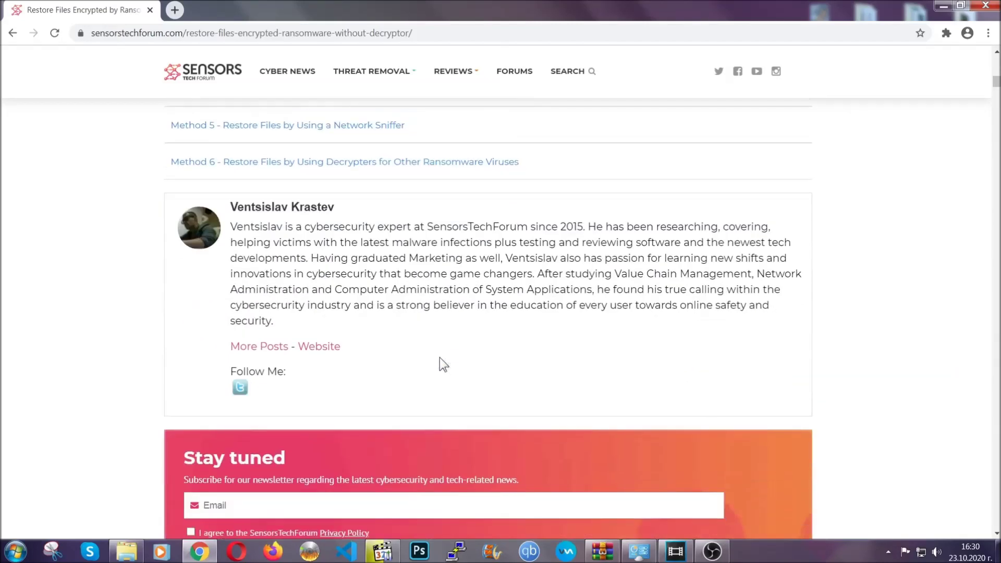
pyautogui.scroll(3, 440, 358)
pyautogui.scroll(5, 440, 358)
pyautogui.scroll(5, 438, 369)
pyautogui.scroll(5, 438, 372)
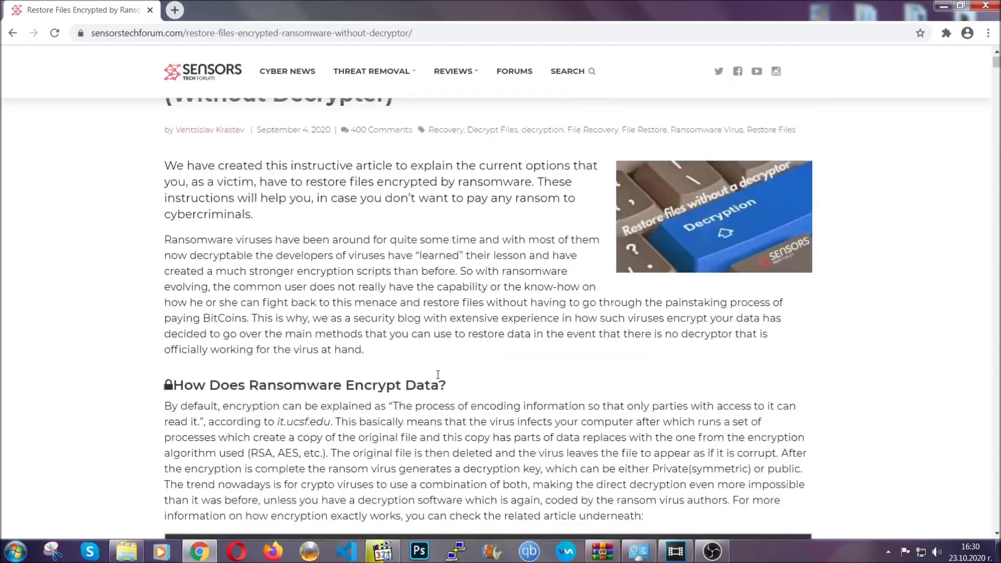
pyautogui.scroll(1, 437, 375)
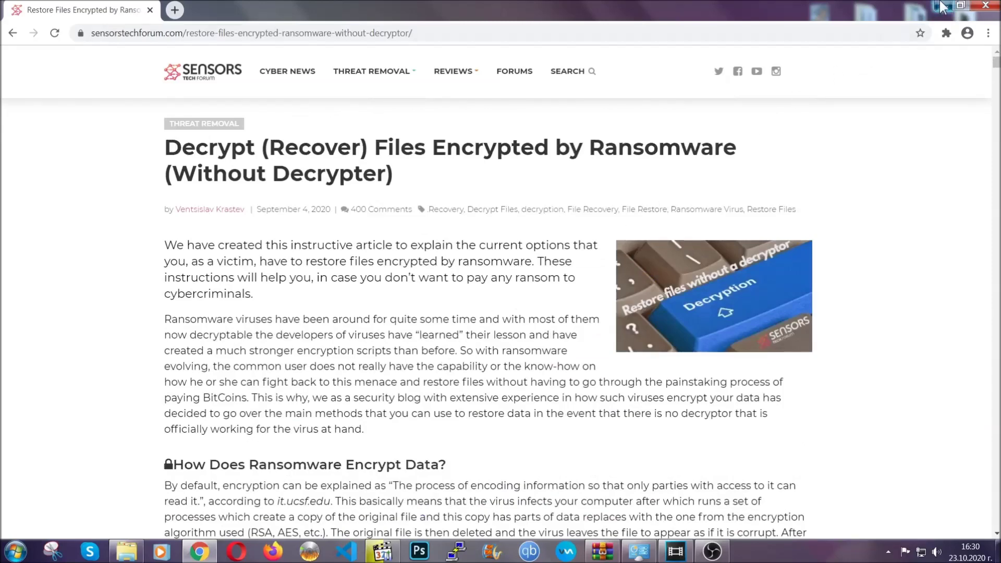
pyautogui.click(938, 5)
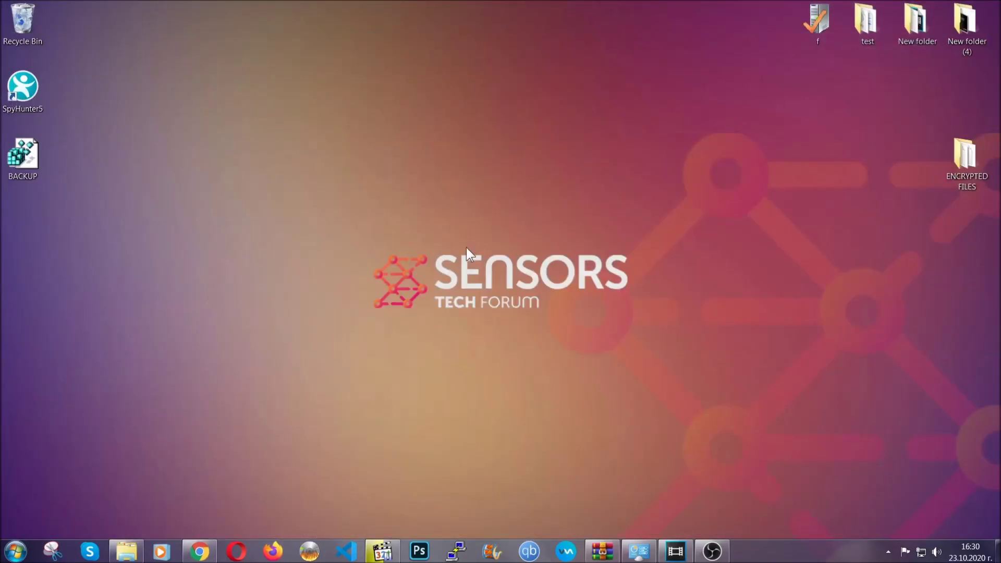